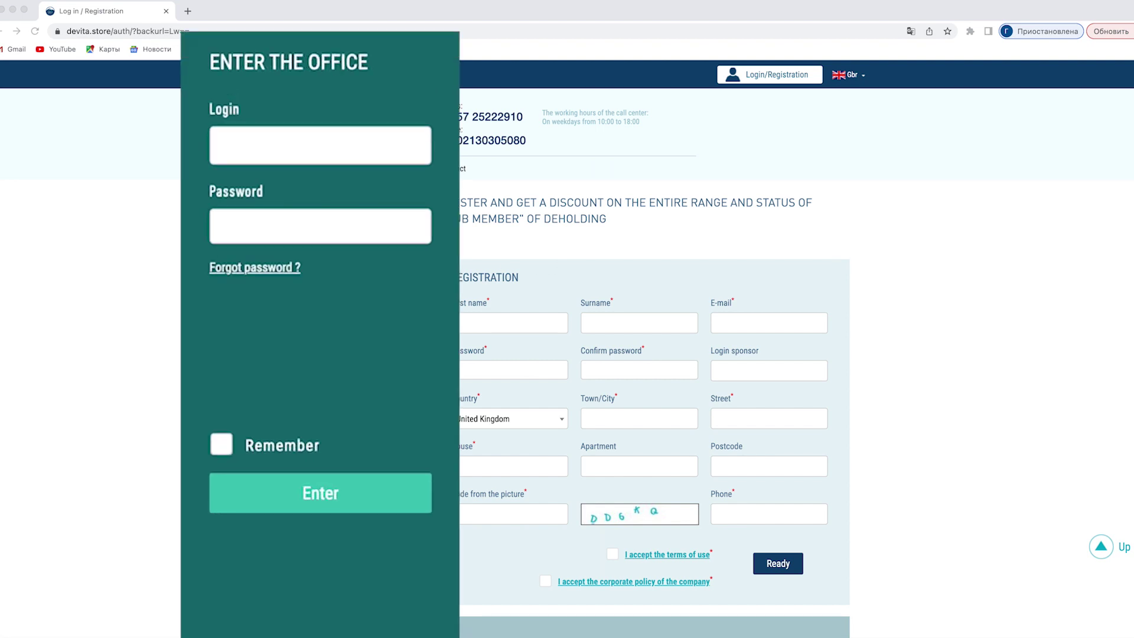
# Sign in to the partner account using its saved login, with Remember ticked.
pyautogui.click(355, 322)
pyautogui.click(317, 367)
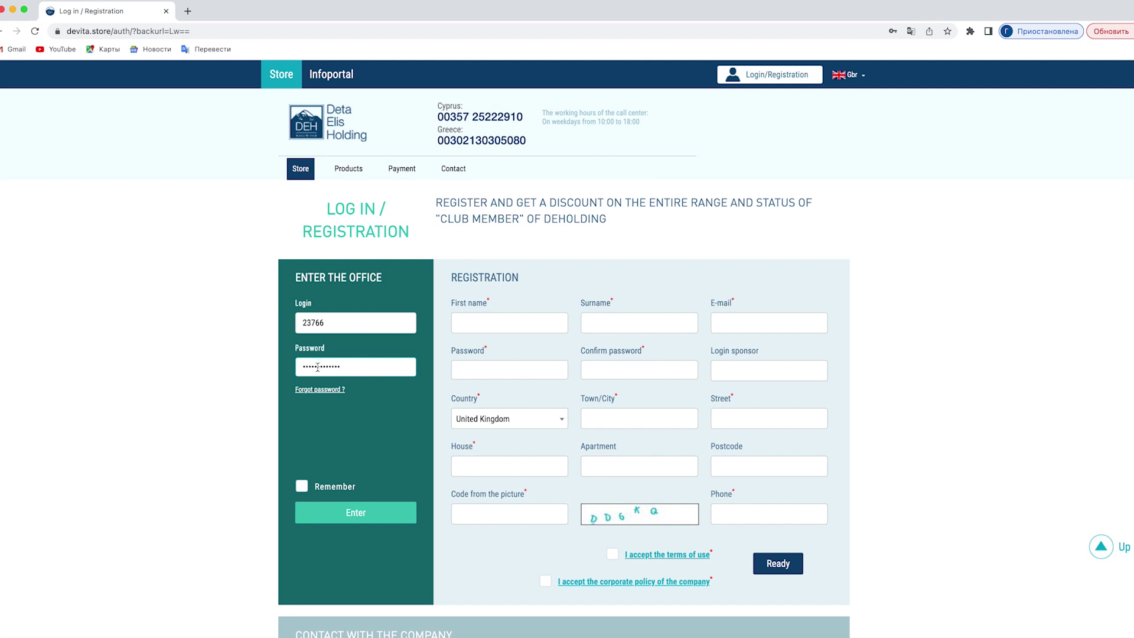
pyautogui.click(302, 486)
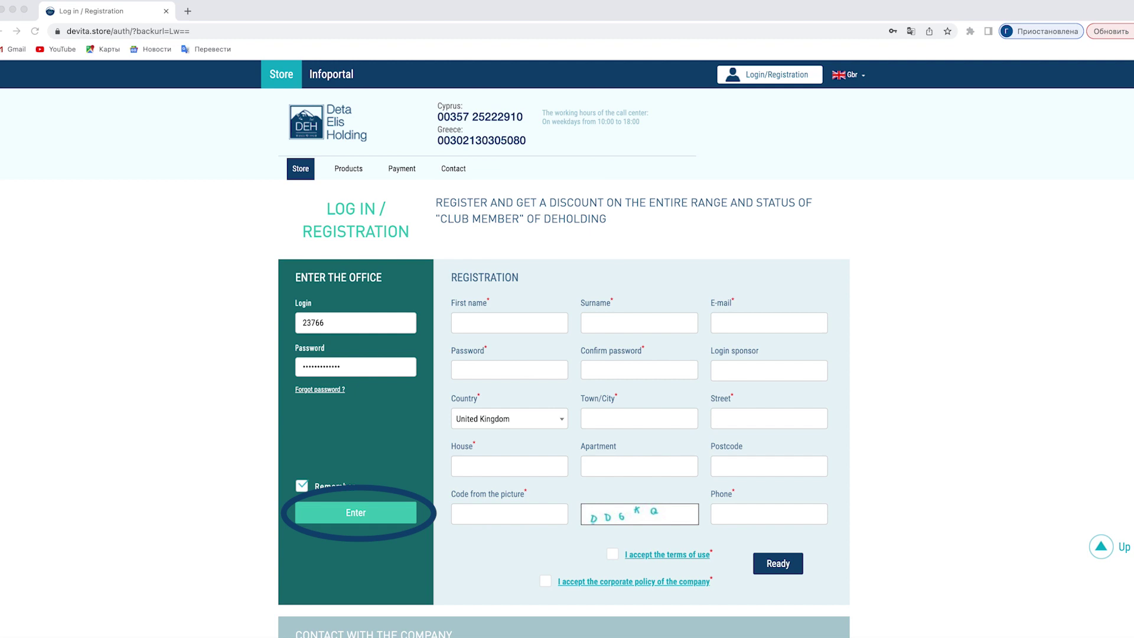
pyautogui.click(379, 516)
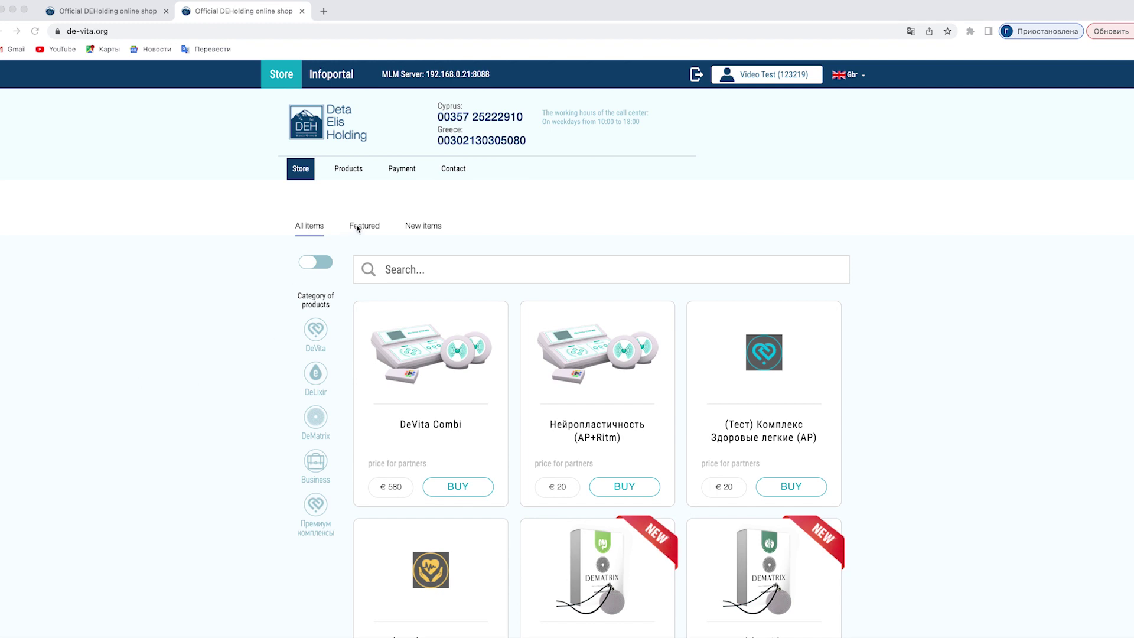
# Browse the Featured and New items tabs, then return to All items.
pyautogui.click(364, 228)
pyautogui.click(420, 227)
pyautogui.click(318, 229)
# Browse the DeLixir and DeVita categories, ending on the DeVita device list.
pyautogui.click(314, 334)
pyautogui.scroll(-7, 271, 359)
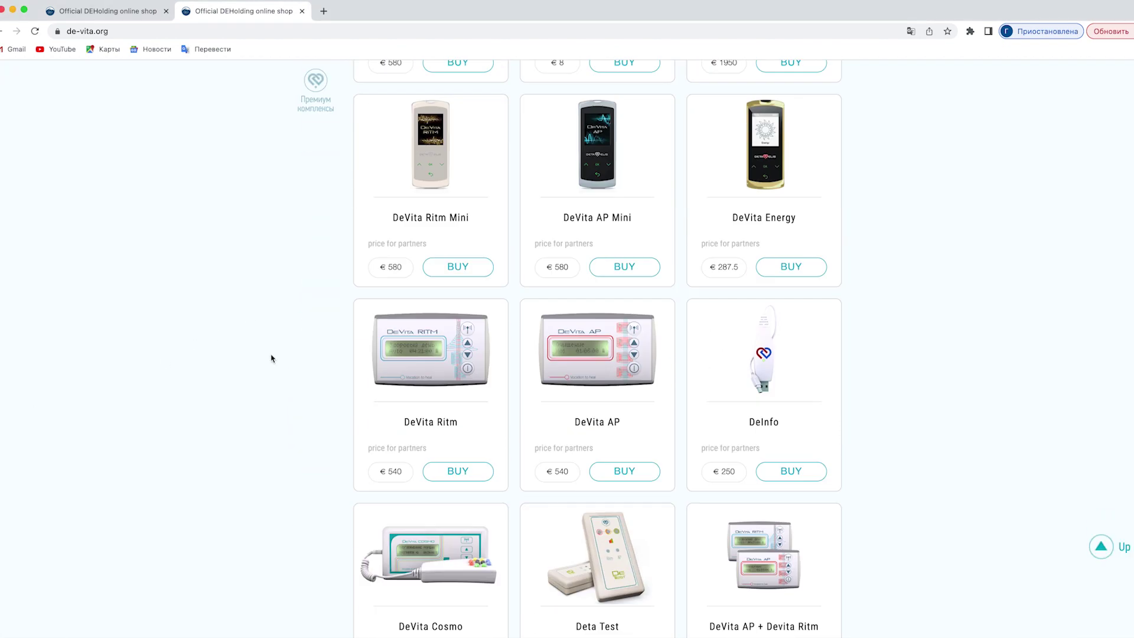
pyautogui.scroll(7, 271, 359)
pyautogui.click(270, 357)
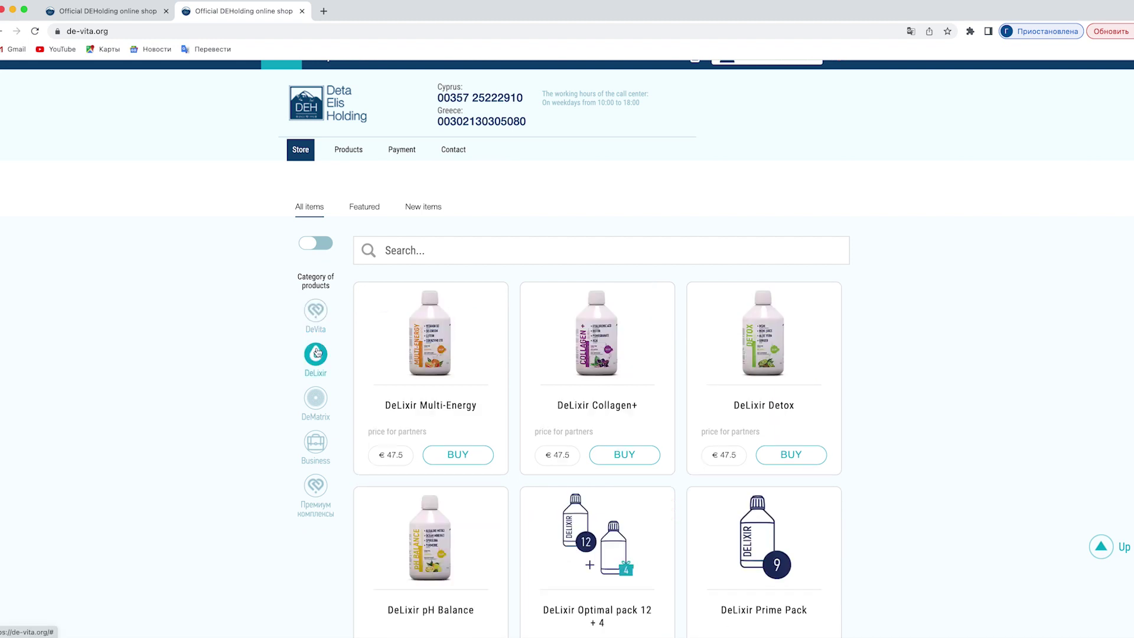
pyautogui.scroll(-3, 242, 361)
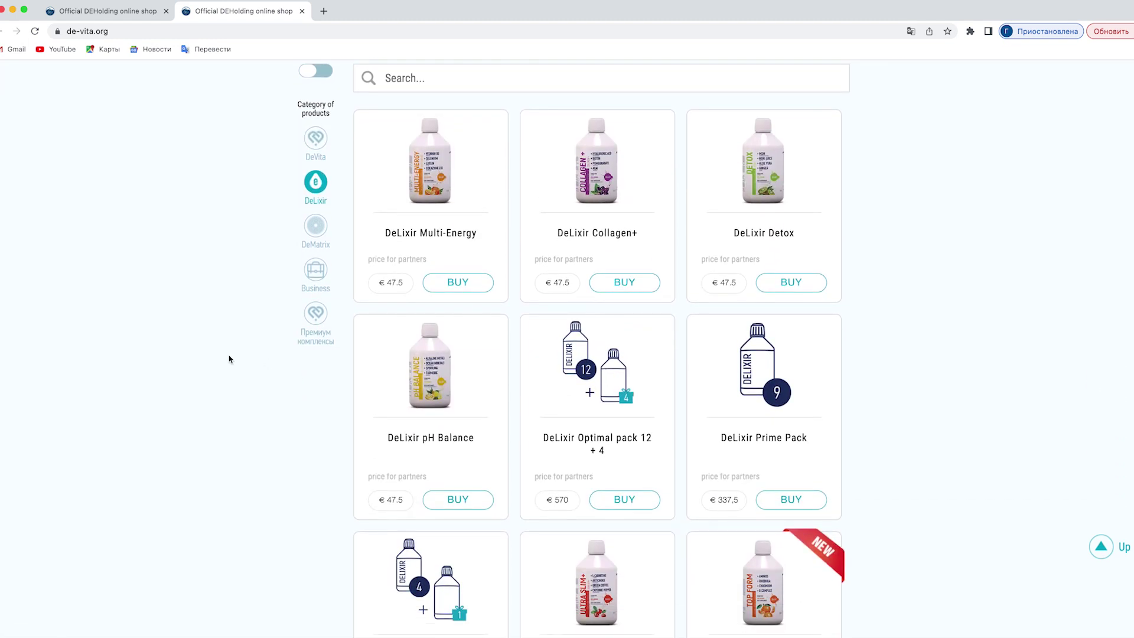
pyautogui.scroll(3, 230, 359)
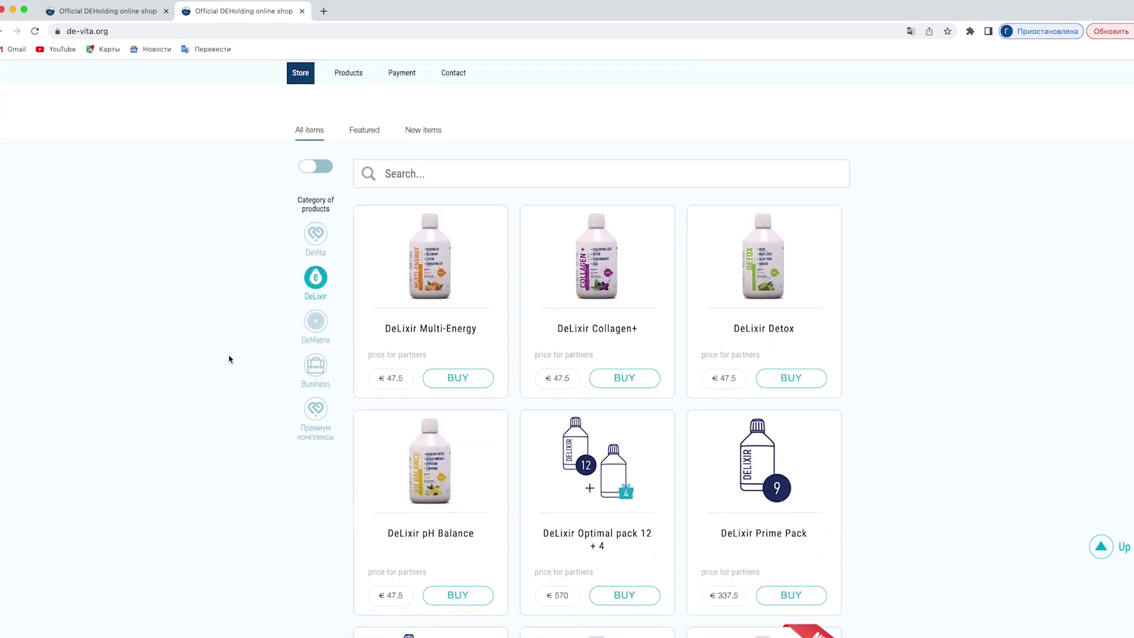
pyautogui.scroll(3, 229, 359)
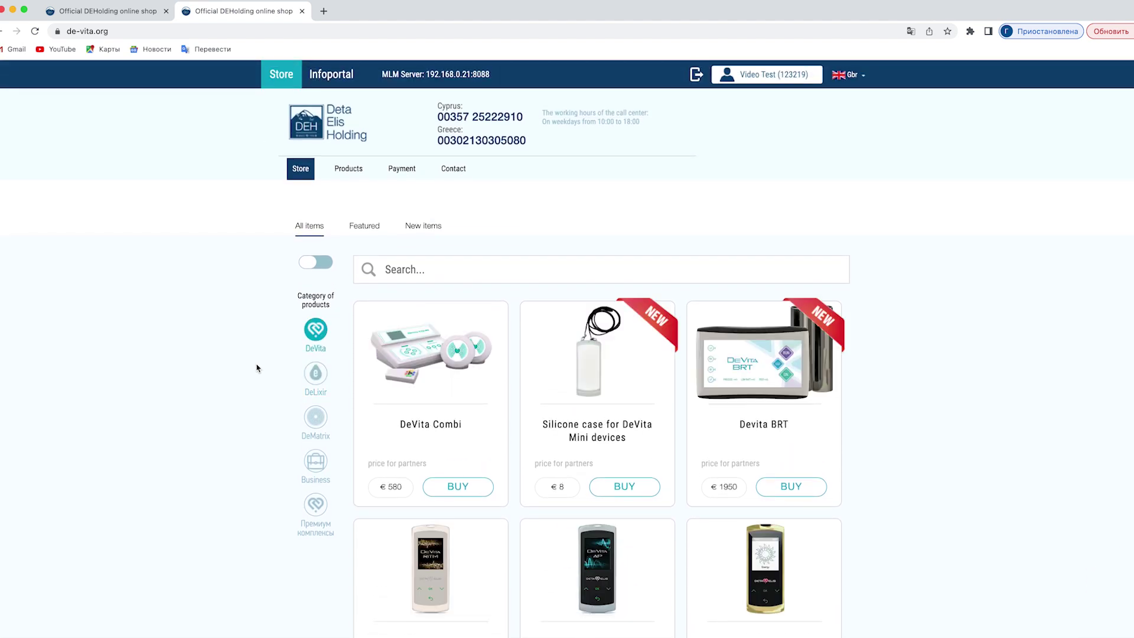
# Show and hide the FLB and Points values, then try searching for 'Healthy'.
pyautogui.click(327, 266)
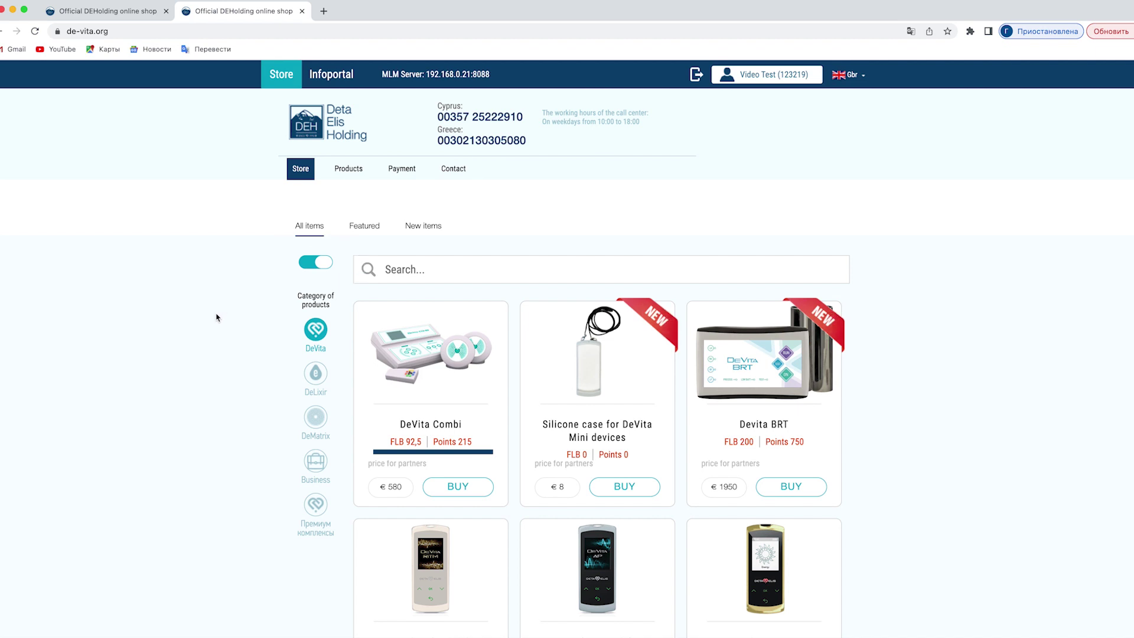
pyautogui.click(309, 267)
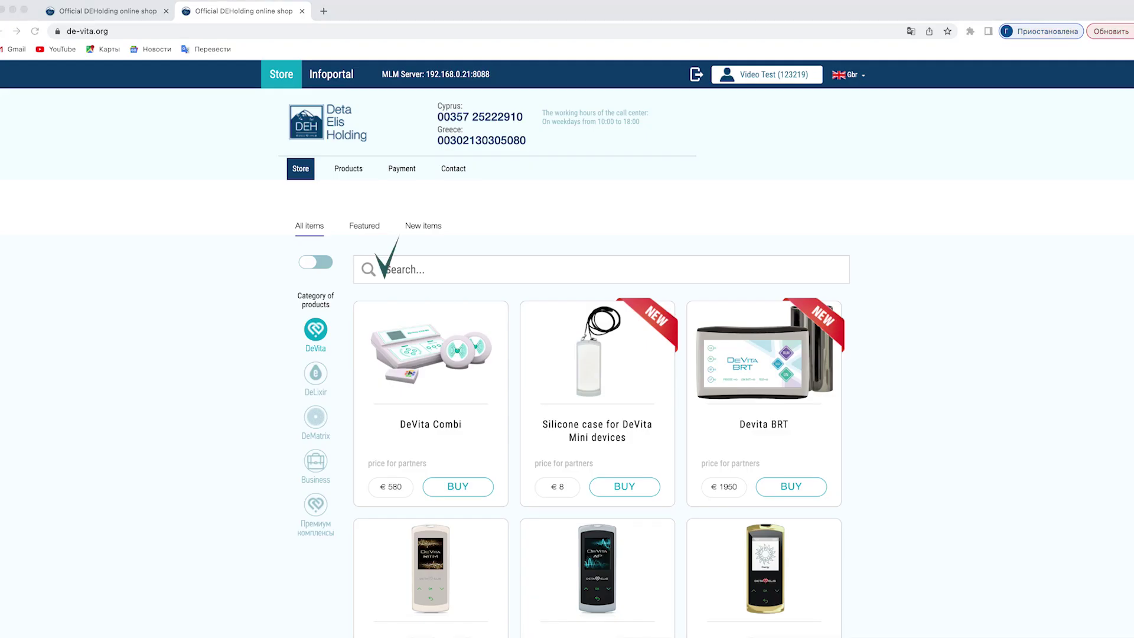
pyautogui.write('Hea')
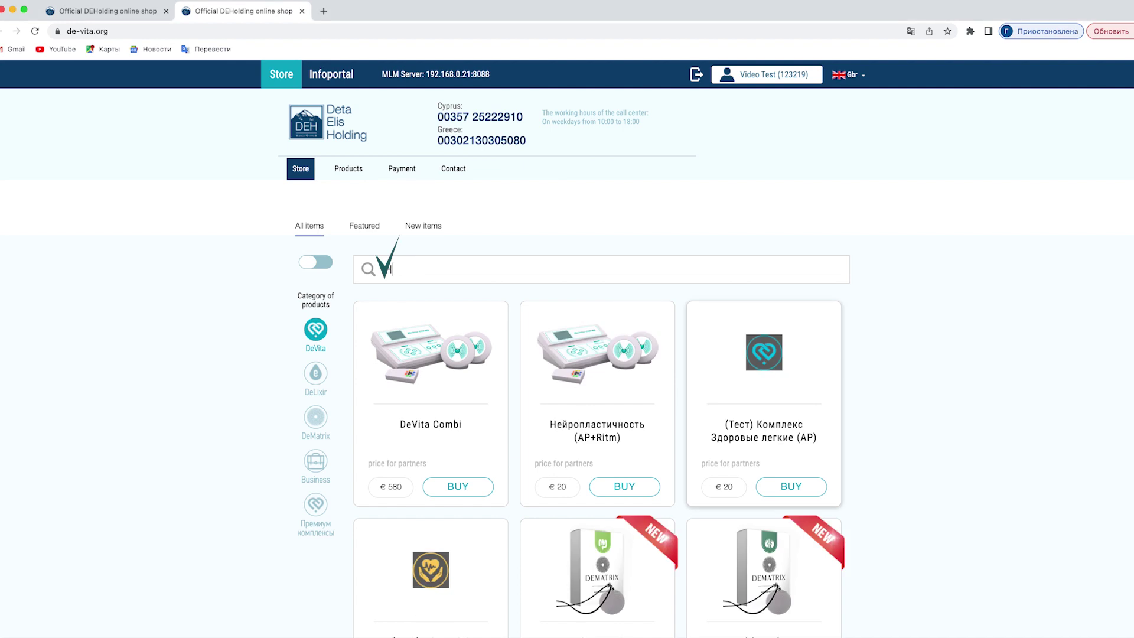
pyautogui.write('lthy')
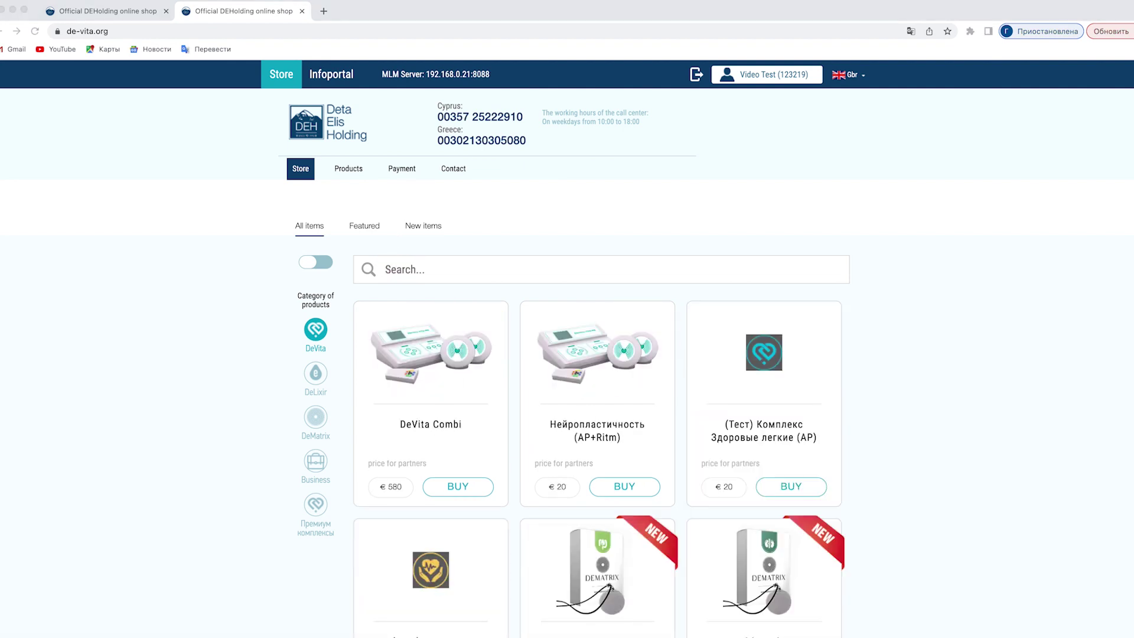
pyautogui.scroll(-5, 72, 575)
pyautogui.scroll(5, 72, 575)
# Add DeVita Combi and Detox V to the basket, continuing shopping after each.
pyautogui.click(462, 487)
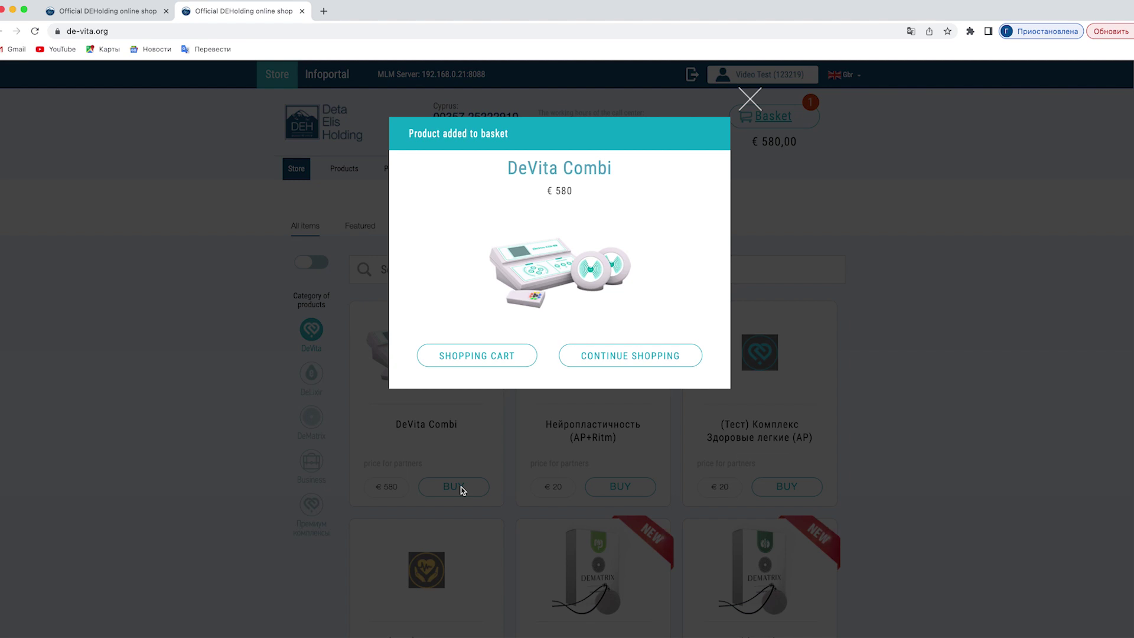
pyautogui.click(602, 356)
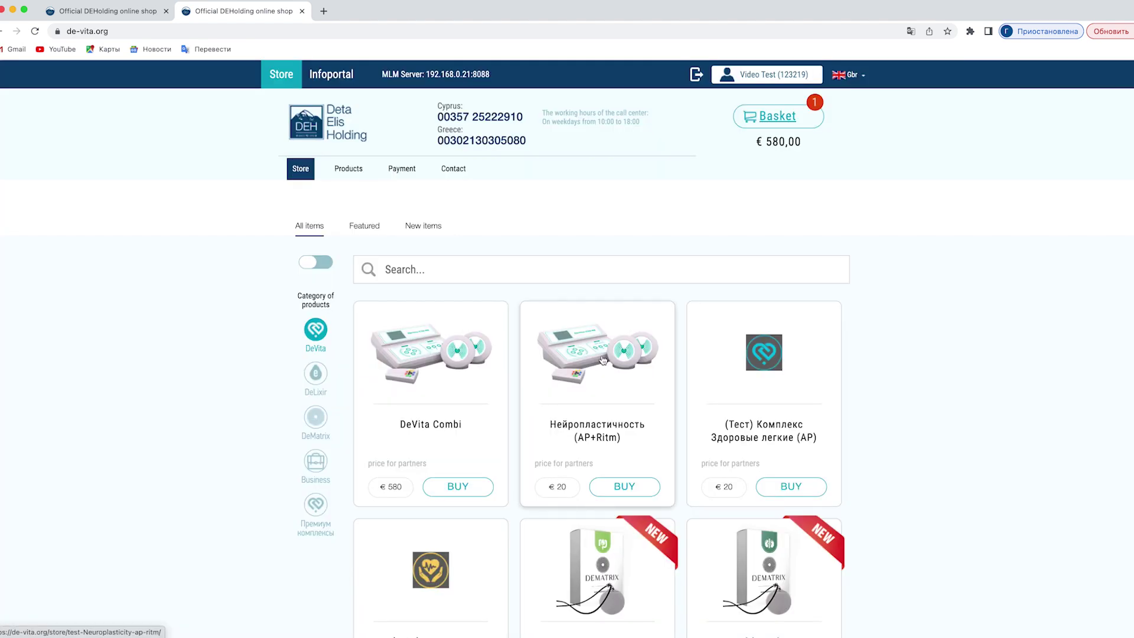
pyautogui.scroll(-5, 856, 438)
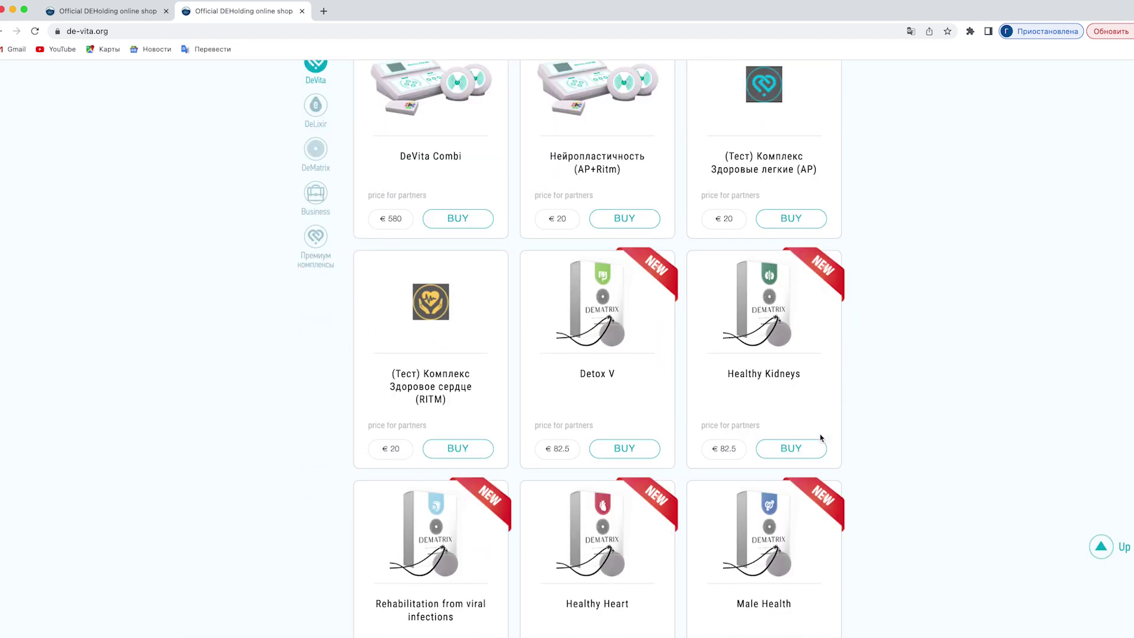
pyautogui.click(636, 447)
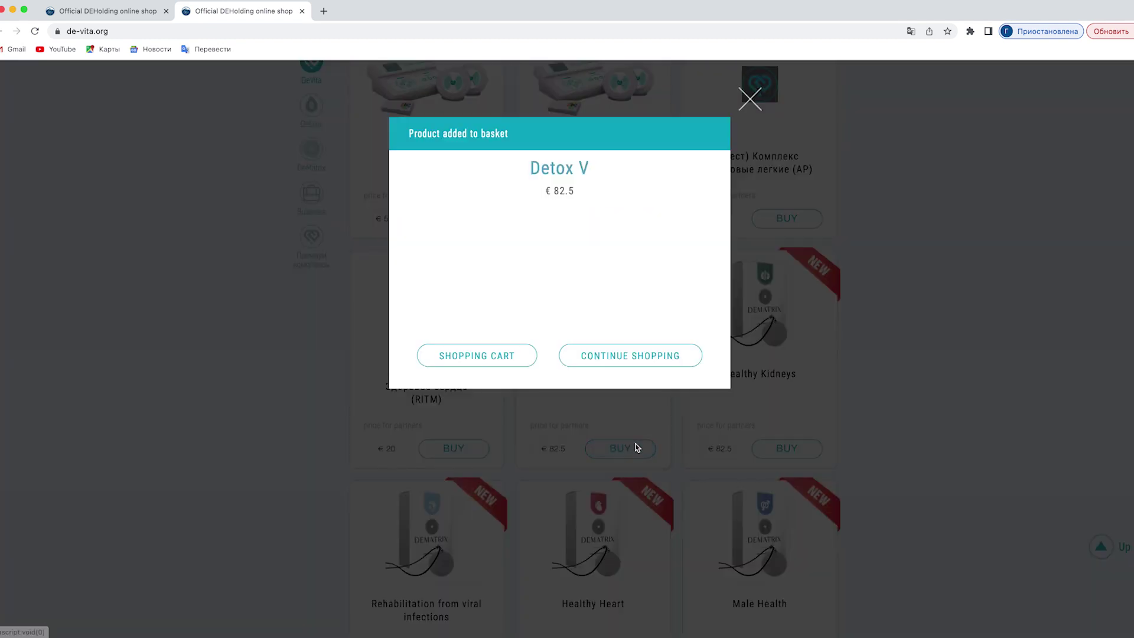
pyautogui.click(616, 355)
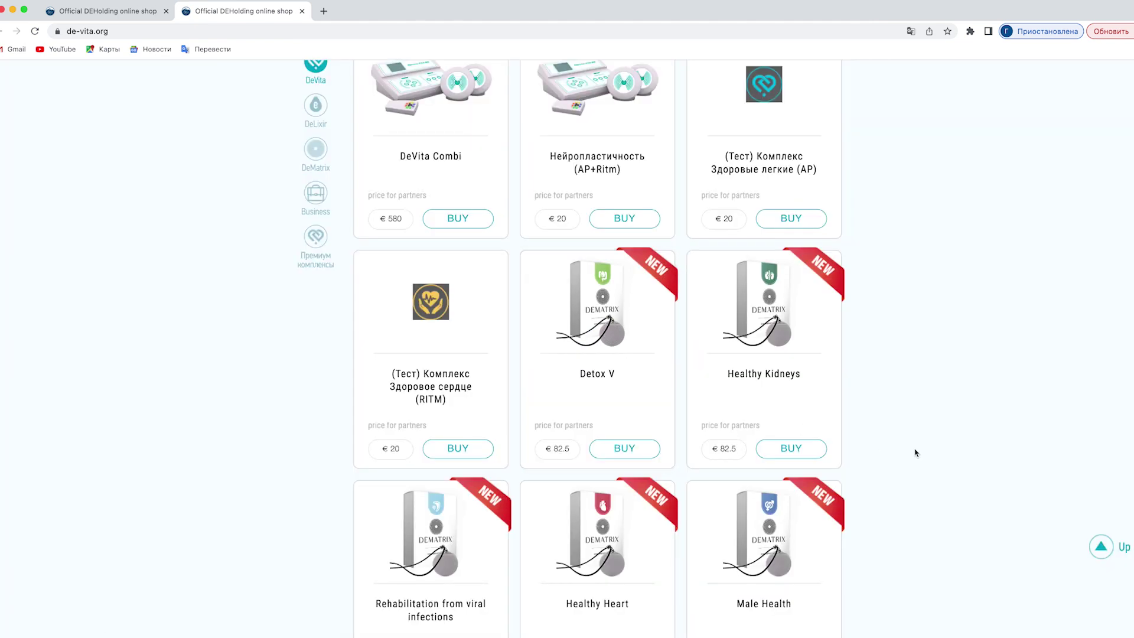
pyautogui.scroll(5, 916, 453)
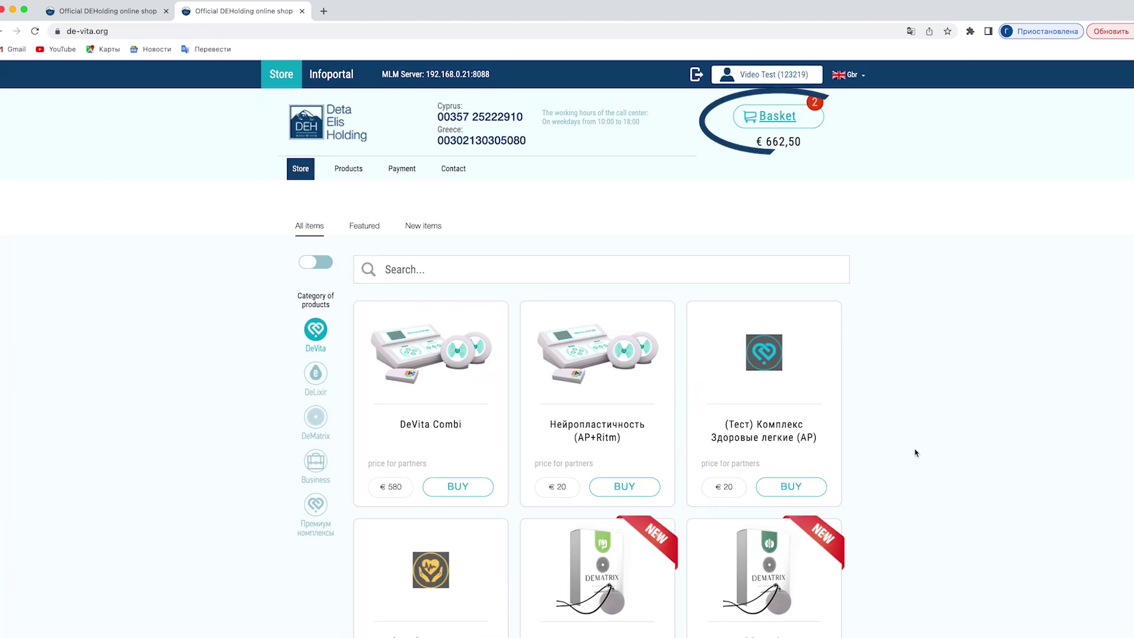
# Open the basket to review the €662,50 order.
pyautogui.click(789, 120)
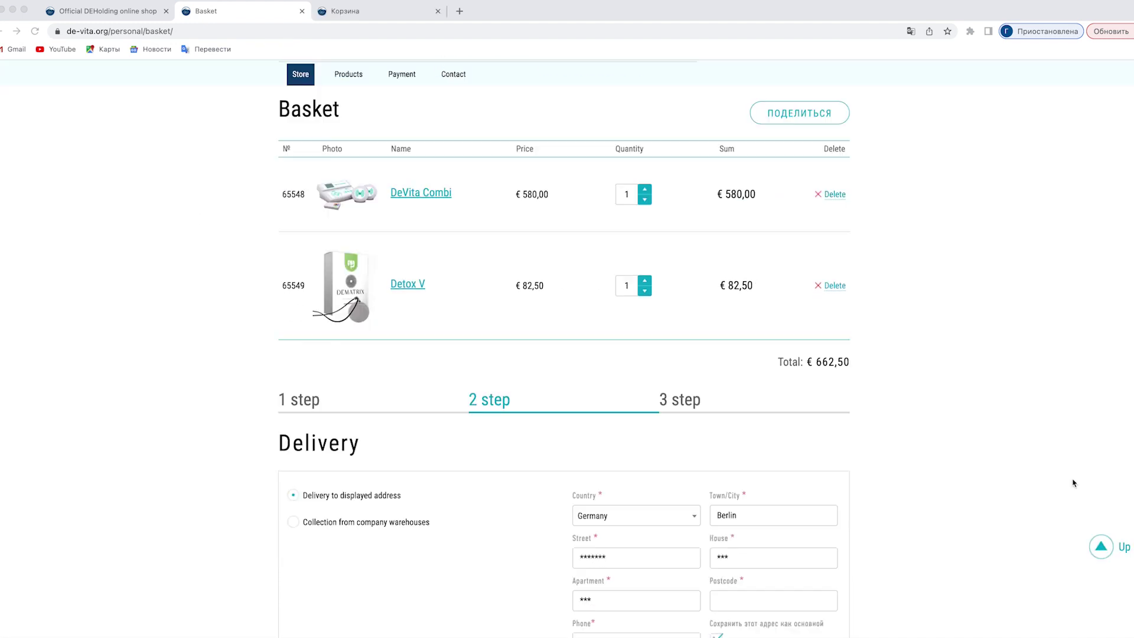
pyautogui.scroll(-5, 1073, 483)
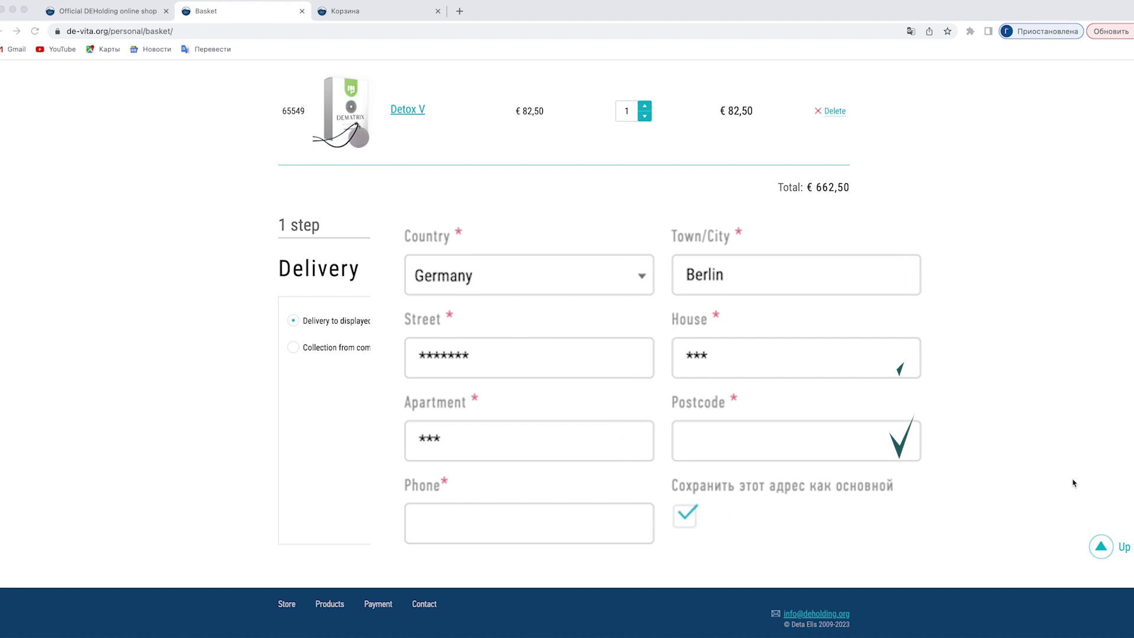
pyautogui.scroll(1, 1073, 482)
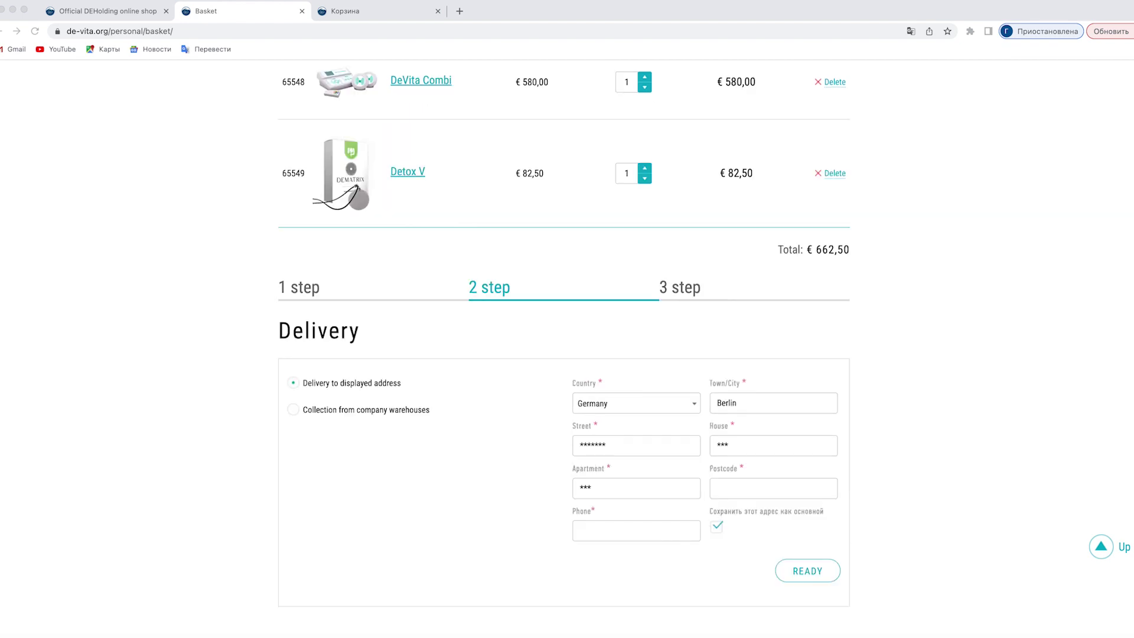
pyautogui.scroll(3, 967, 387)
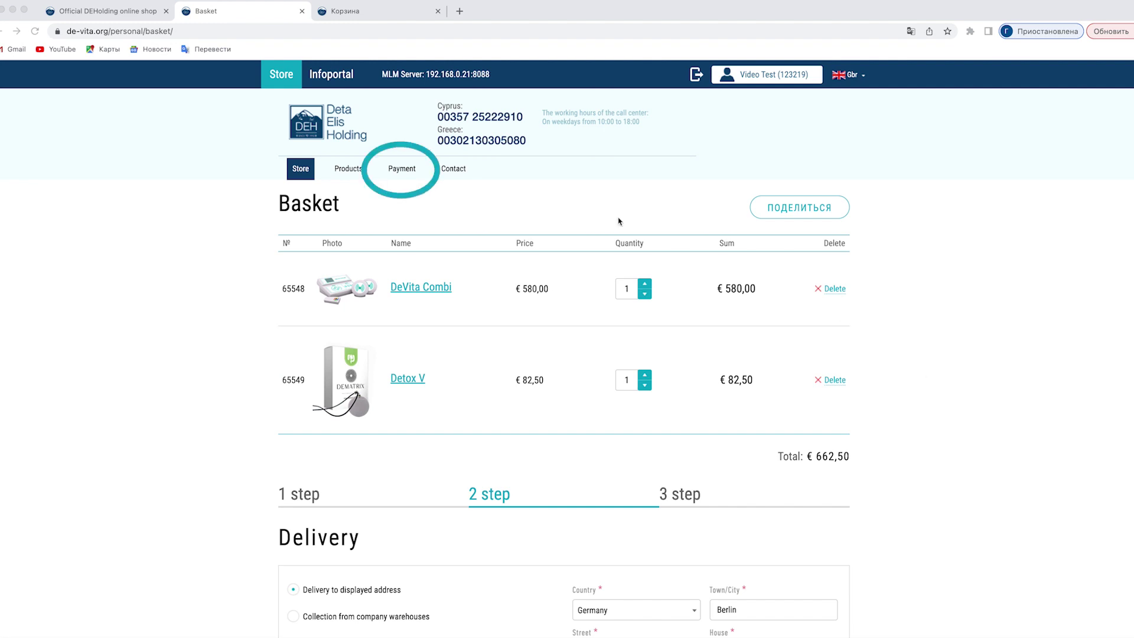
pyautogui.click(401, 170)
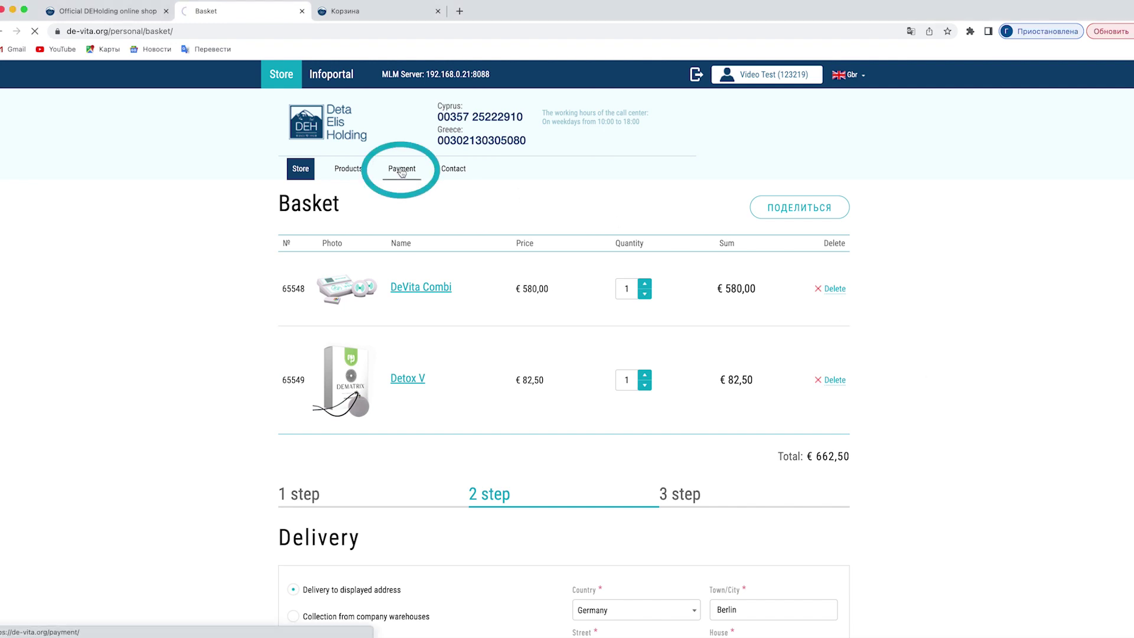
pyautogui.scroll(-10, 195, 315)
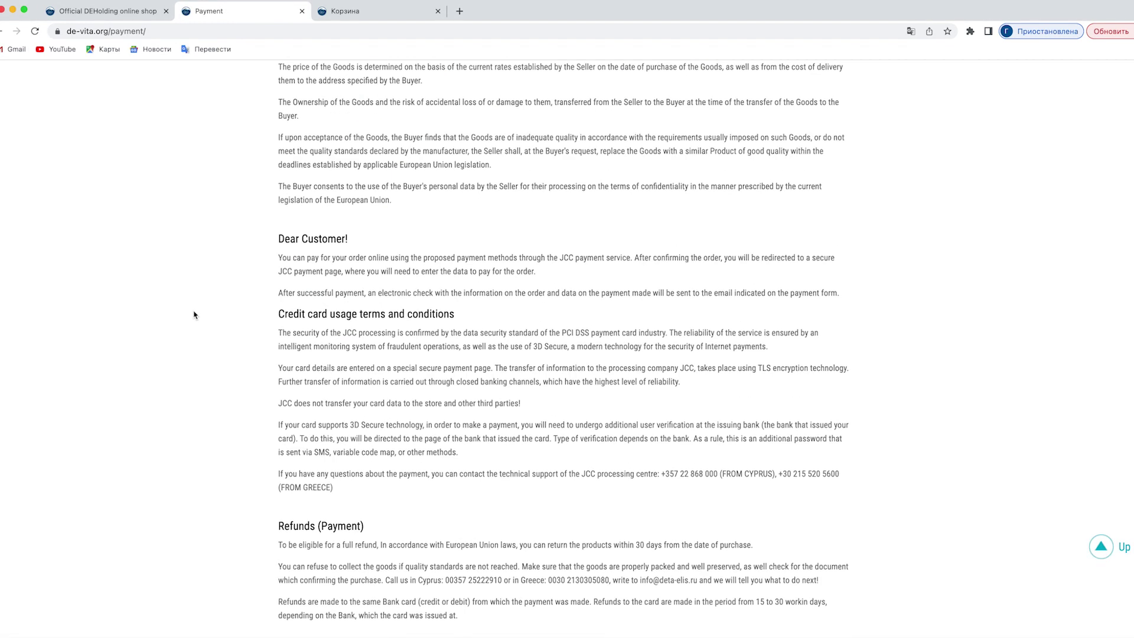
pyautogui.scroll(-7, 195, 315)
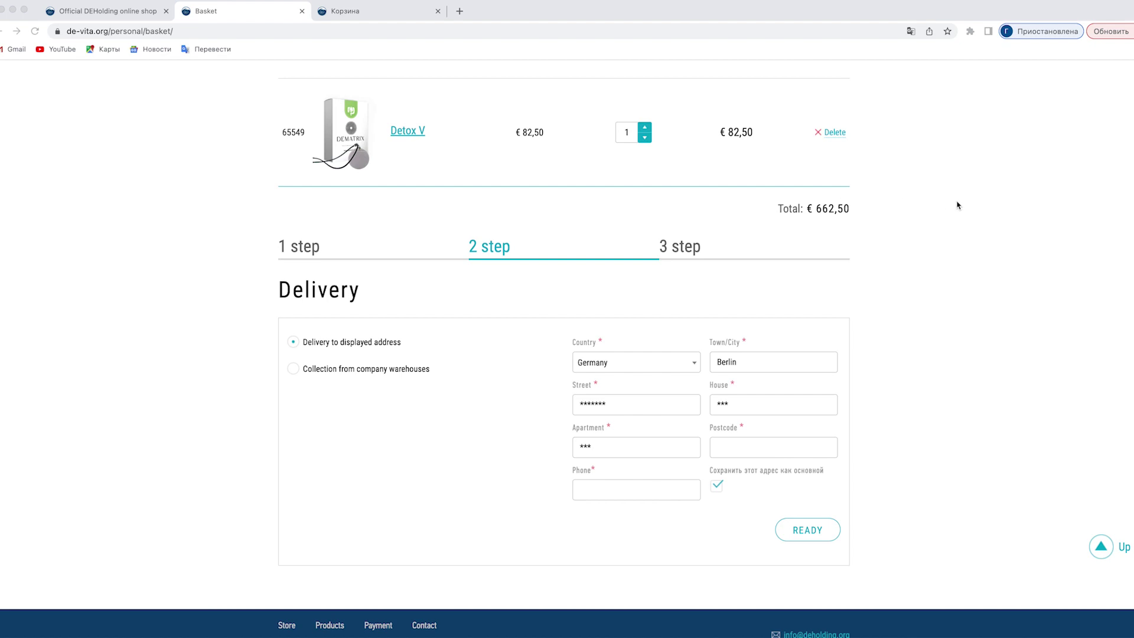
# View the Contact Information page listing offices in Germany, Greece and Cyprus.
pyautogui.scroll(5, 956, 205)
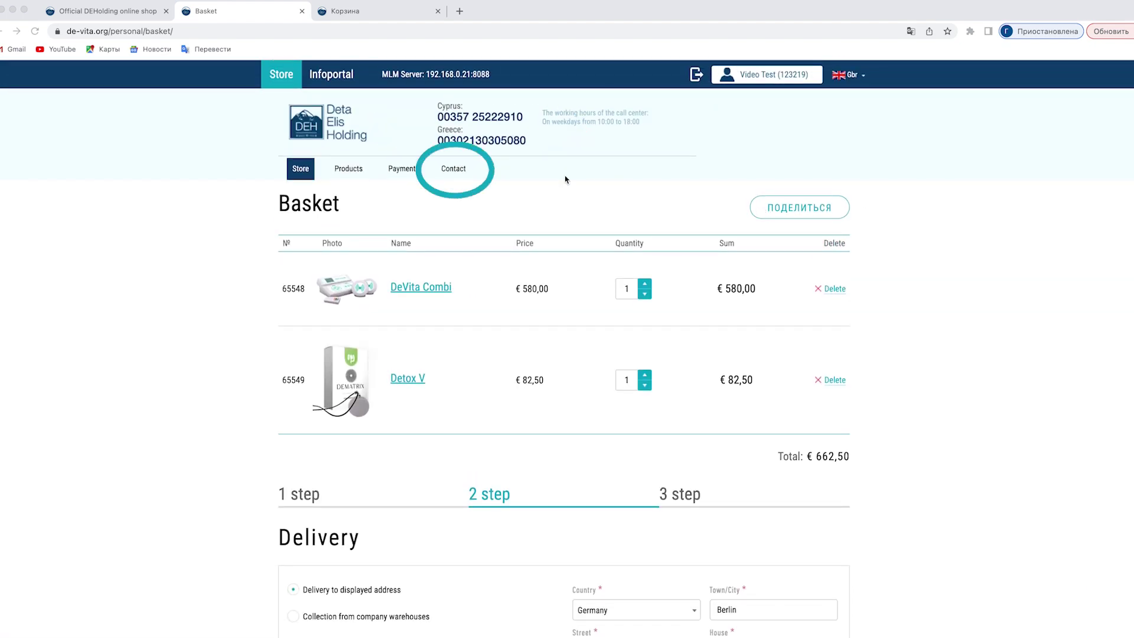
pyautogui.click(453, 168)
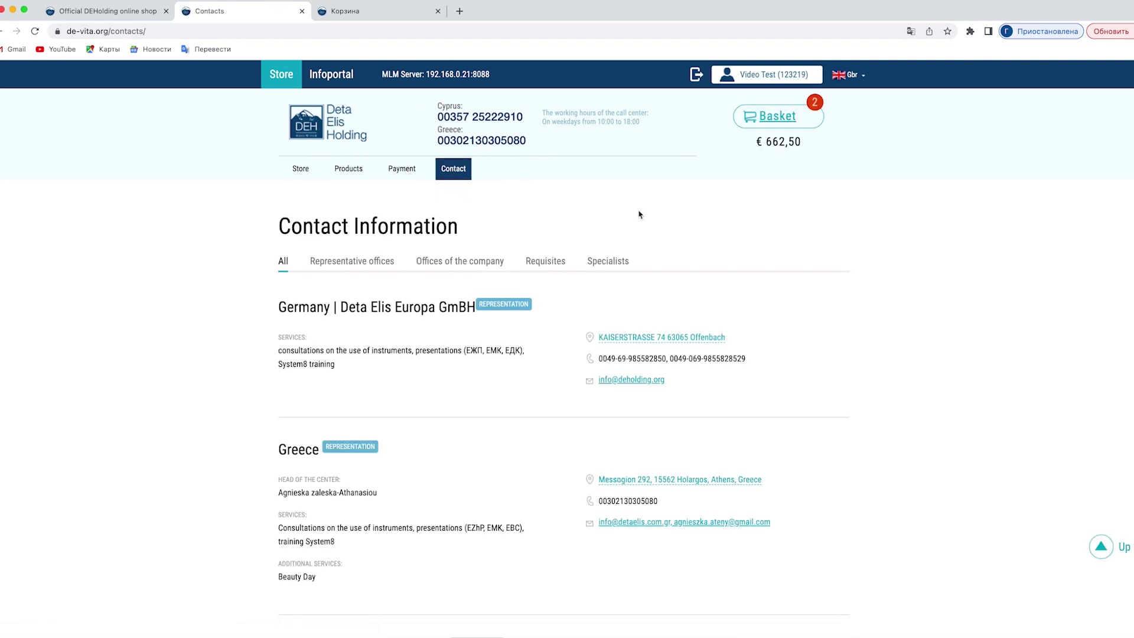
pyautogui.scroll(-5, 882, 267)
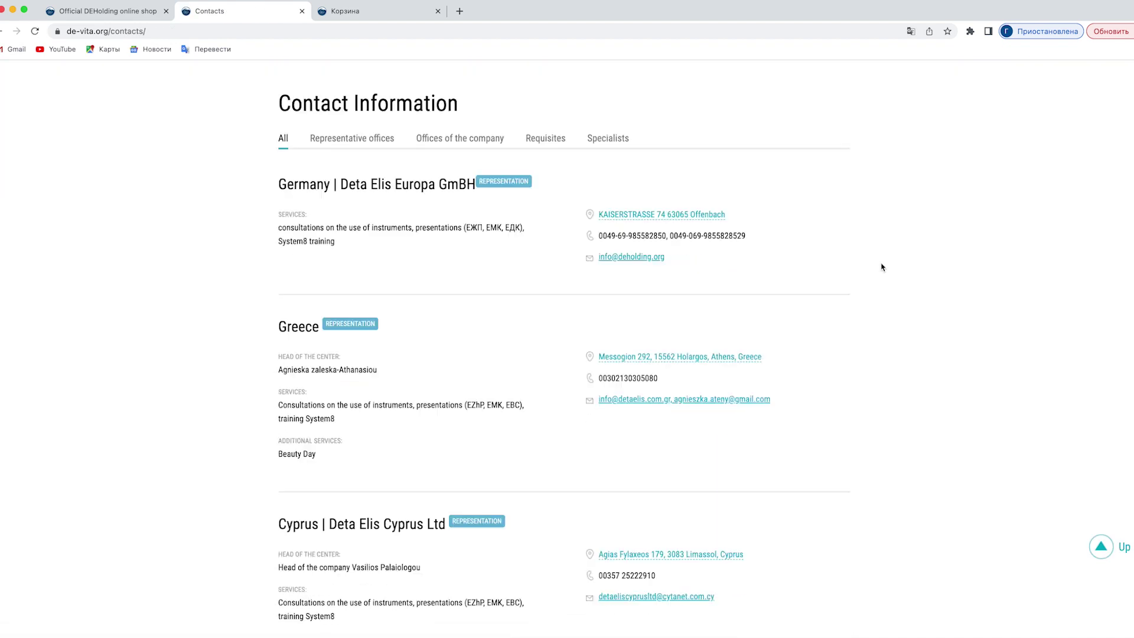
# Try warehouse collection and view the Warehouses list, then revert to delivery to the displayed address.
pyautogui.scroll(10, 882, 266)
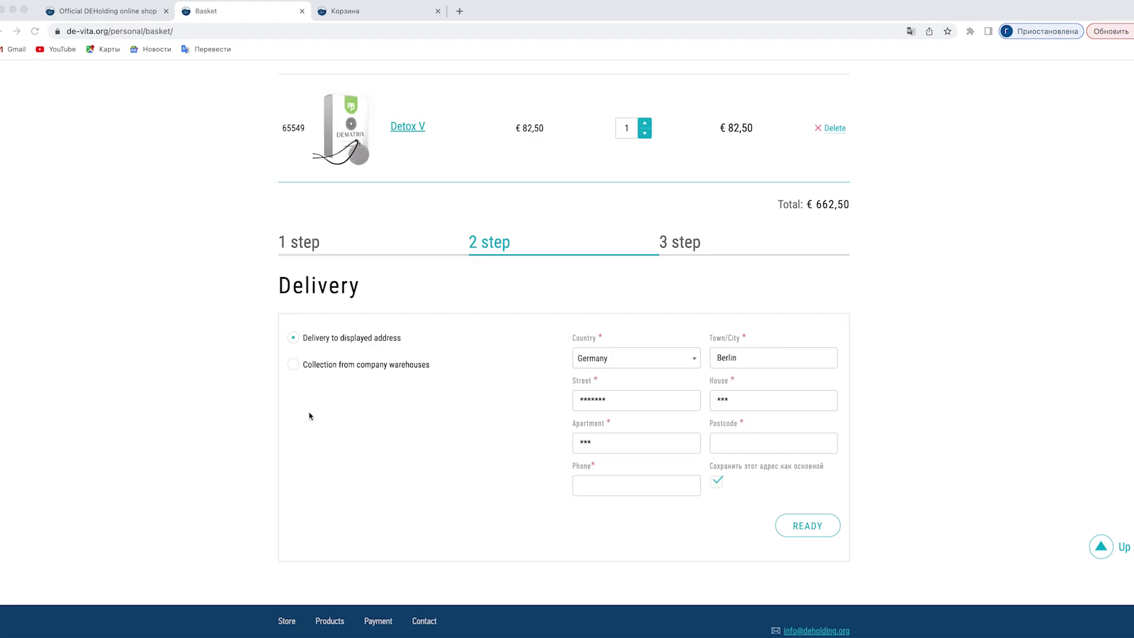
pyautogui.click(293, 366)
pyautogui.click(294, 366)
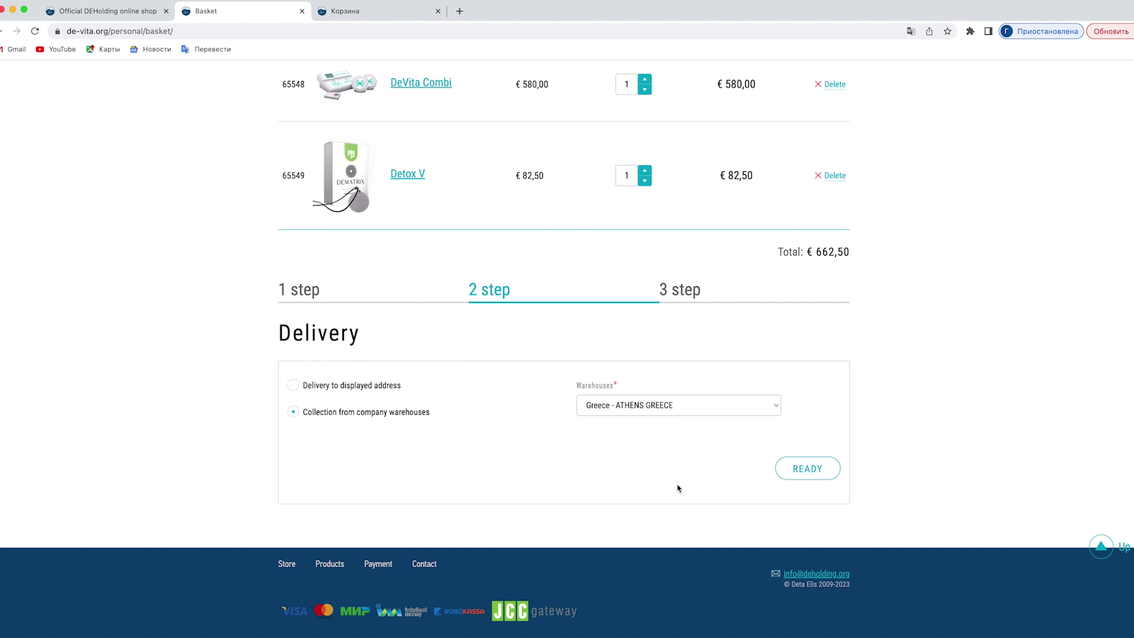
pyautogui.click(776, 411)
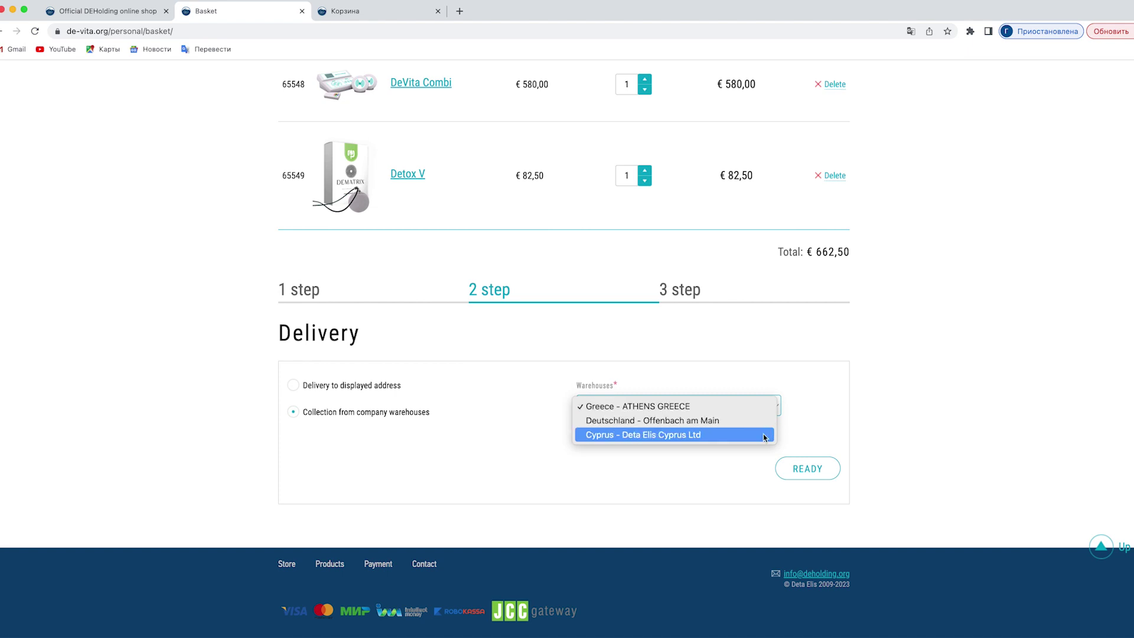
pyautogui.click(809, 425)
# Submit the delivery details to reach Payment with €10,00 shipping and €672,50 total.
pyautogui.click(813, 502)
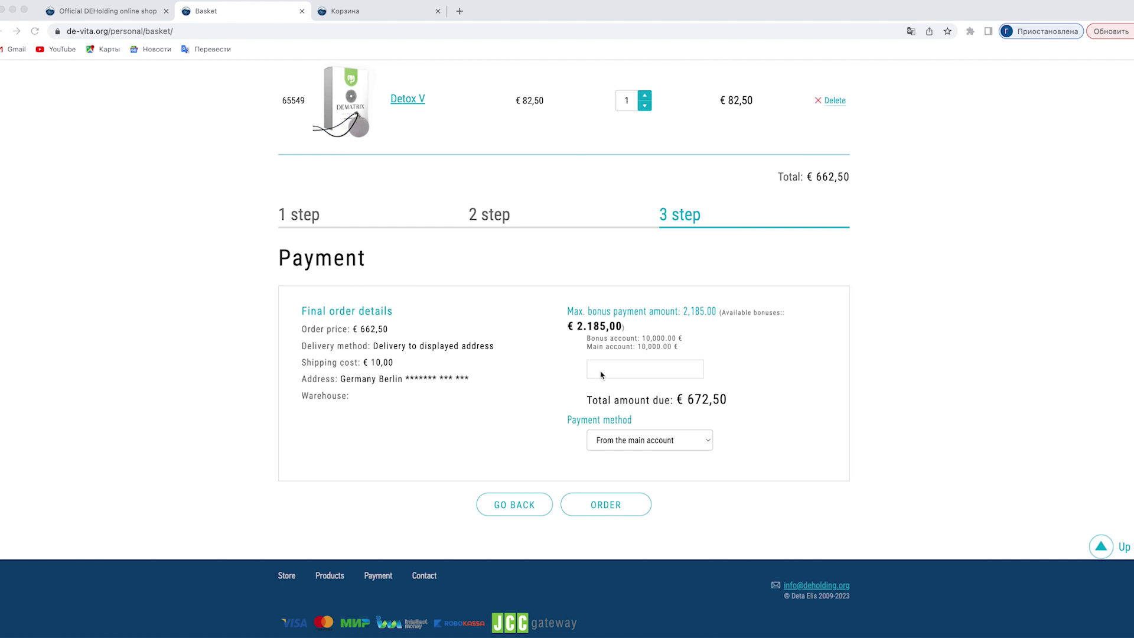
# Apply 50 in bonuses and, after trying JCC, keep paying from the main account.
pyautogui.click(601, 374)
pyautogui.write('50')
pyautogui.click(705, 447)
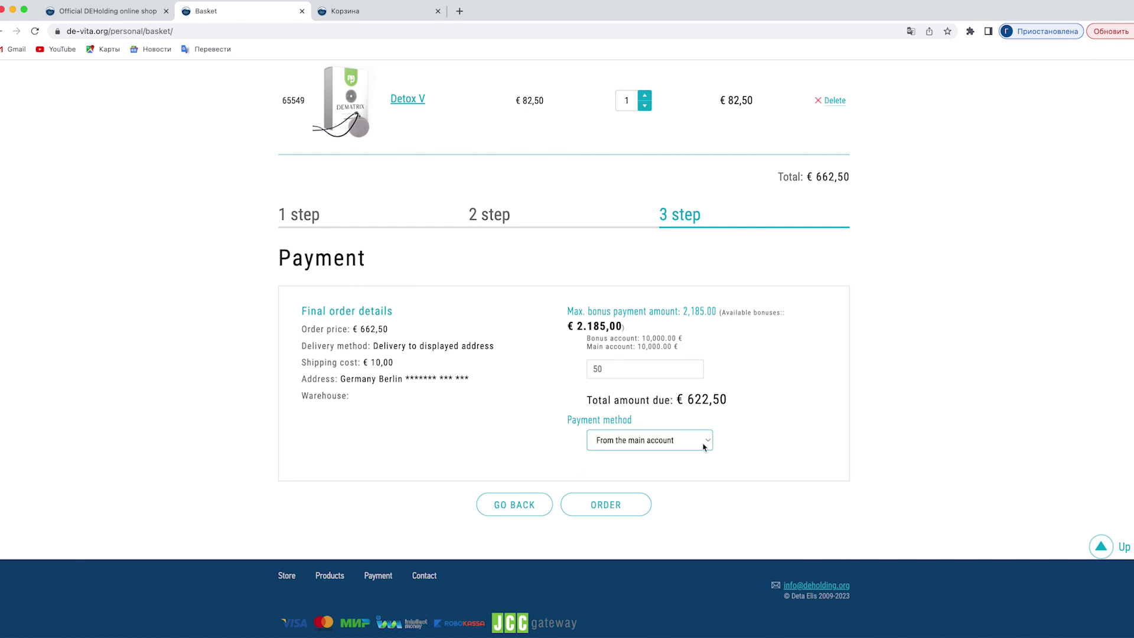
pyautogui.click(704, 446)
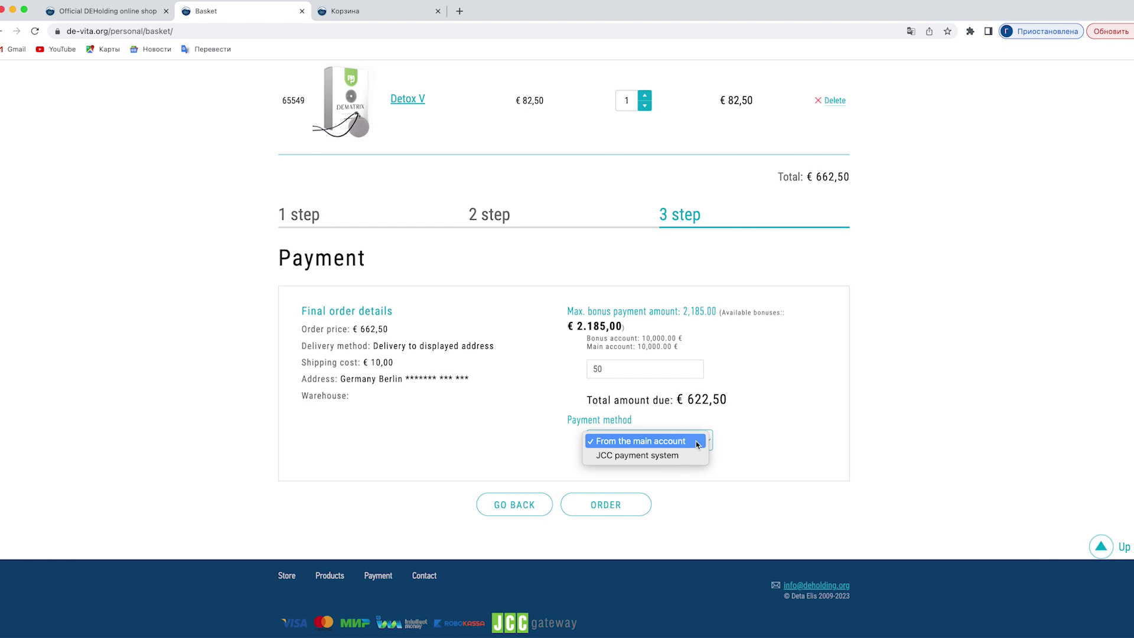
pyautogui.click(694, 455)
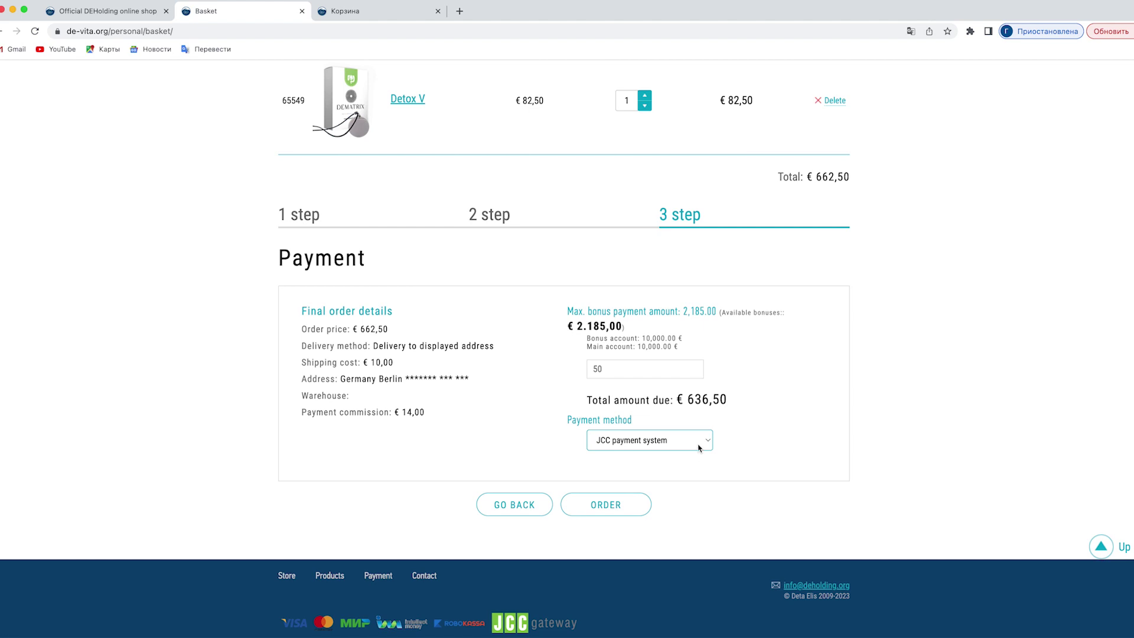
pyautogui.click(699, 447)
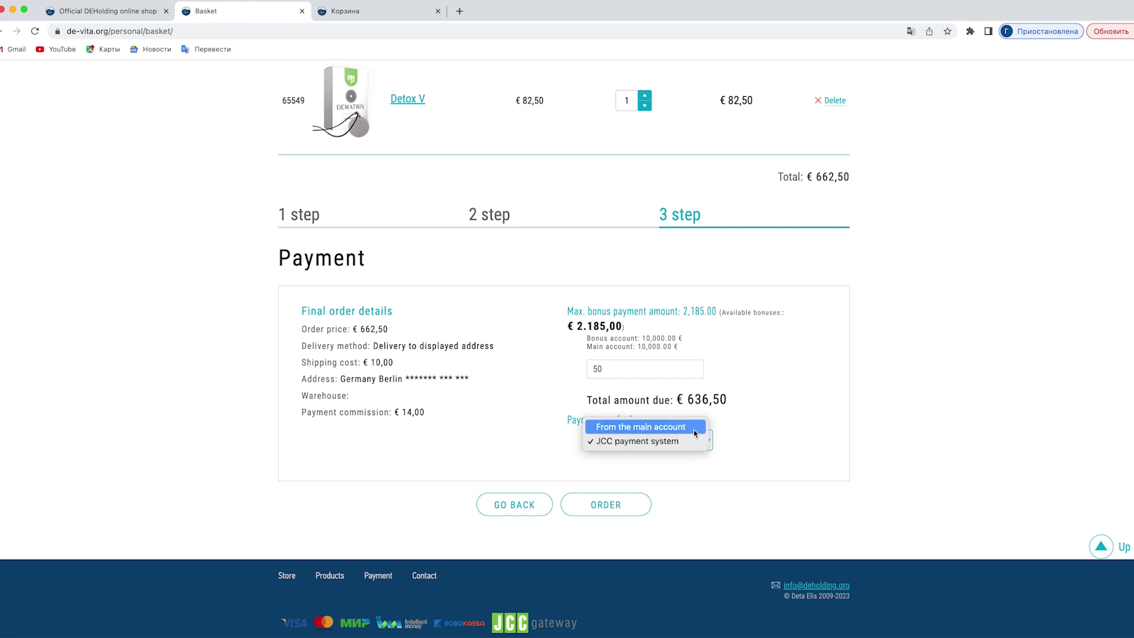
pyautogui.click(694, 427)
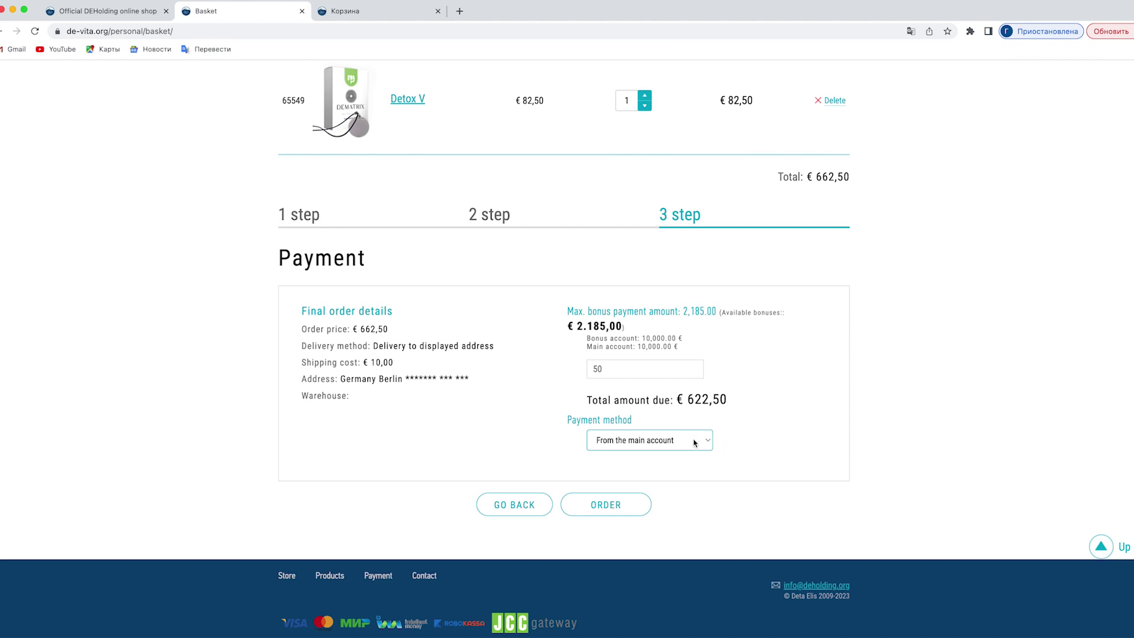
# Choose JCC payment system and place the order, reaching the JCC card form for 688.00 EUR.
pyautogui.click(696, 442)
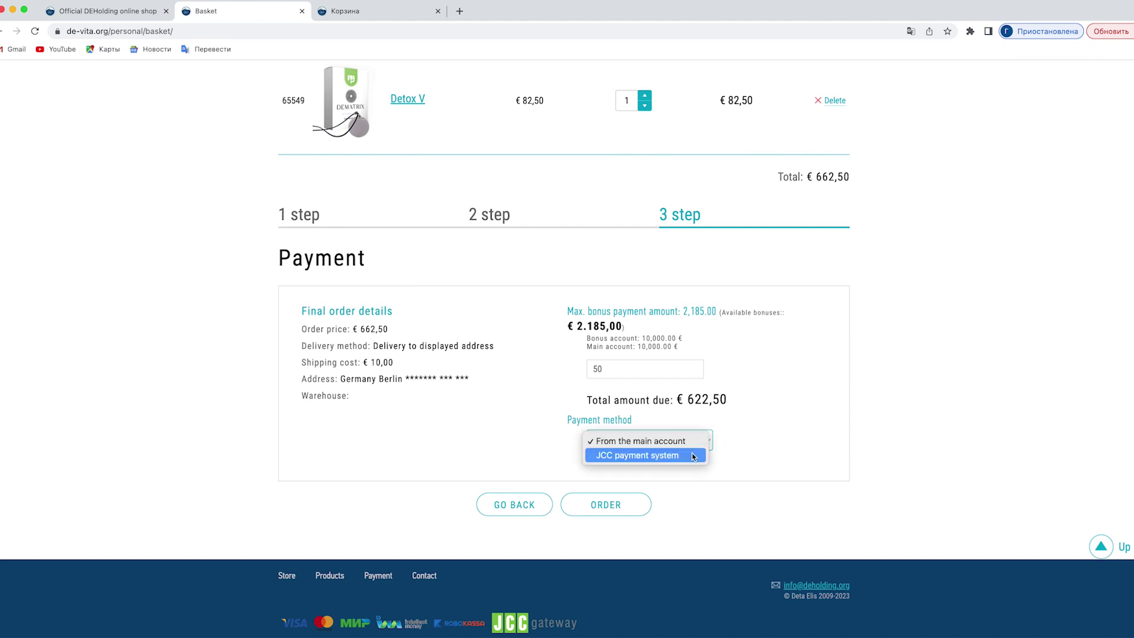
pyautogui.click(693, 457)
pyautogui.click(627, 515)
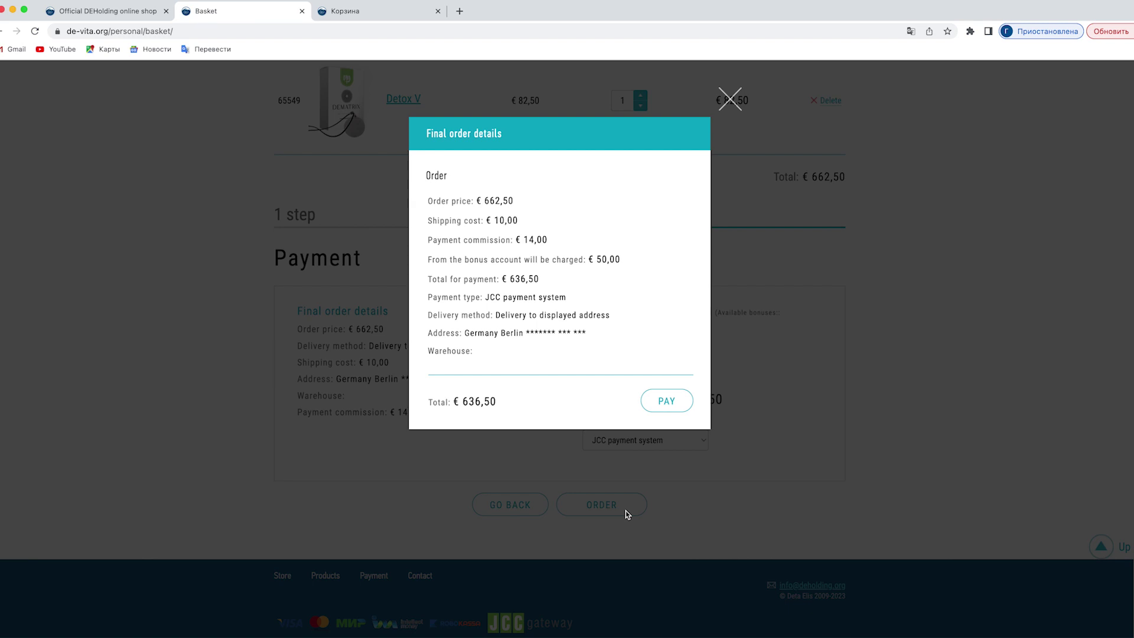
pyautogui.click(672, 406)
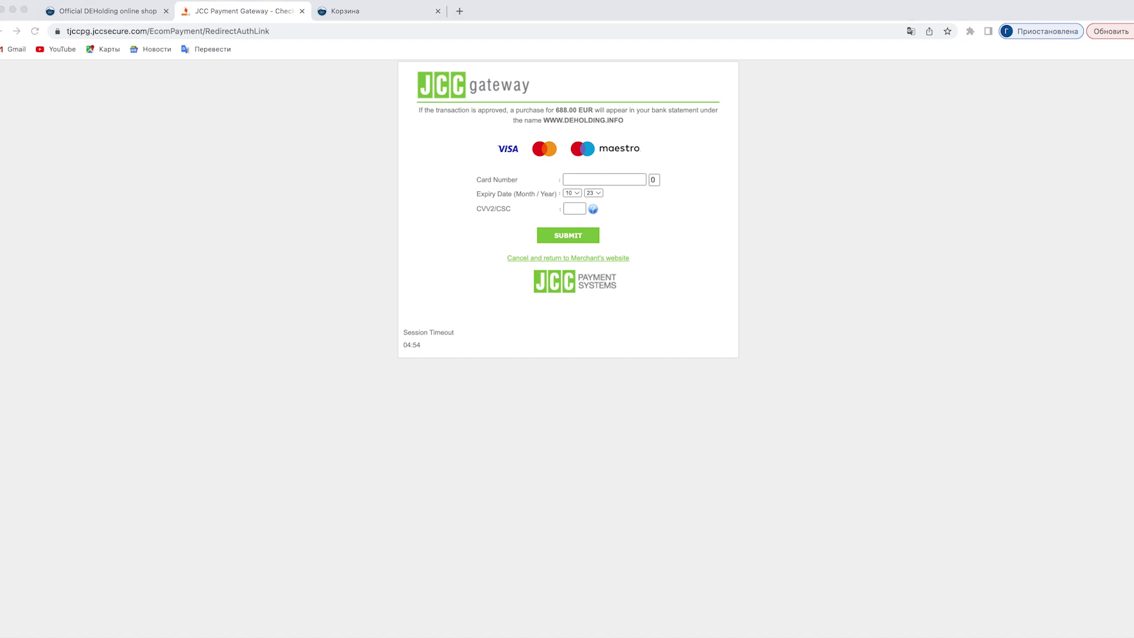
# Abandon the JCC card payment and order using 'From the main account', totalling €622,50.
pyautogui.click(10, 31)
pyautogui.click(614, 542)
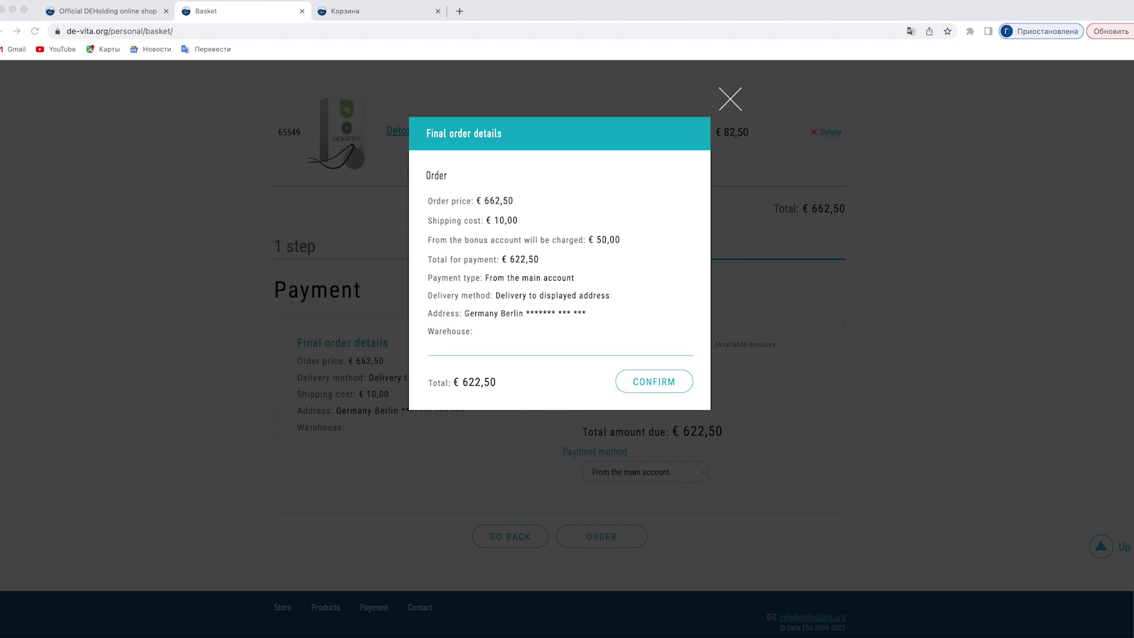
# Confirm the final order details and continue to product activation.
pyautogui.click(654, 381)
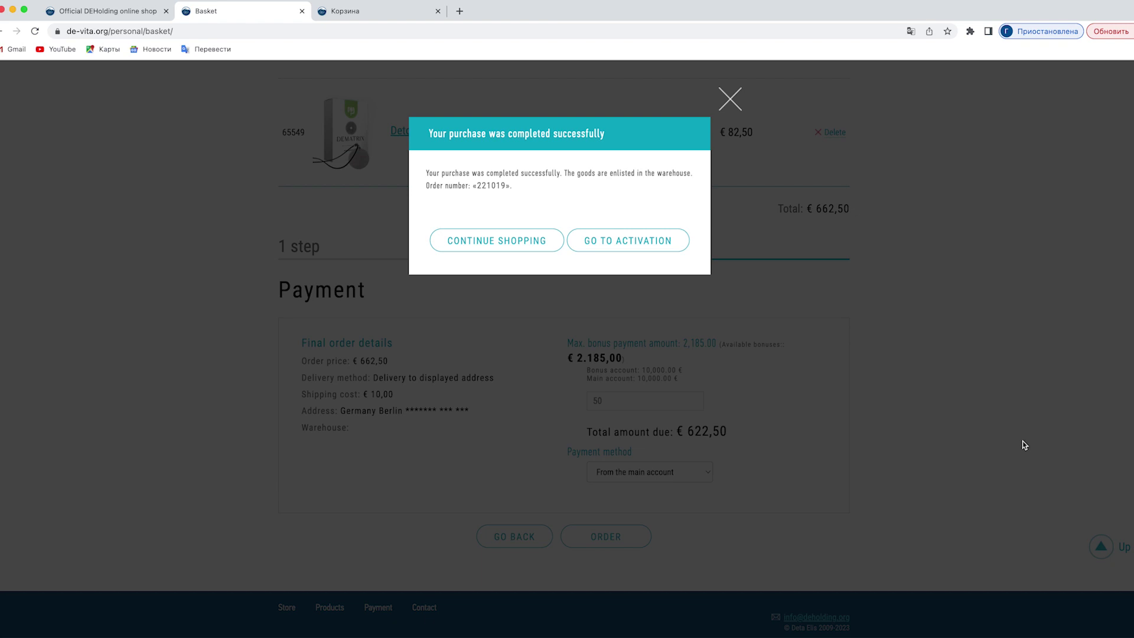
pyautogui.click(634, 242)
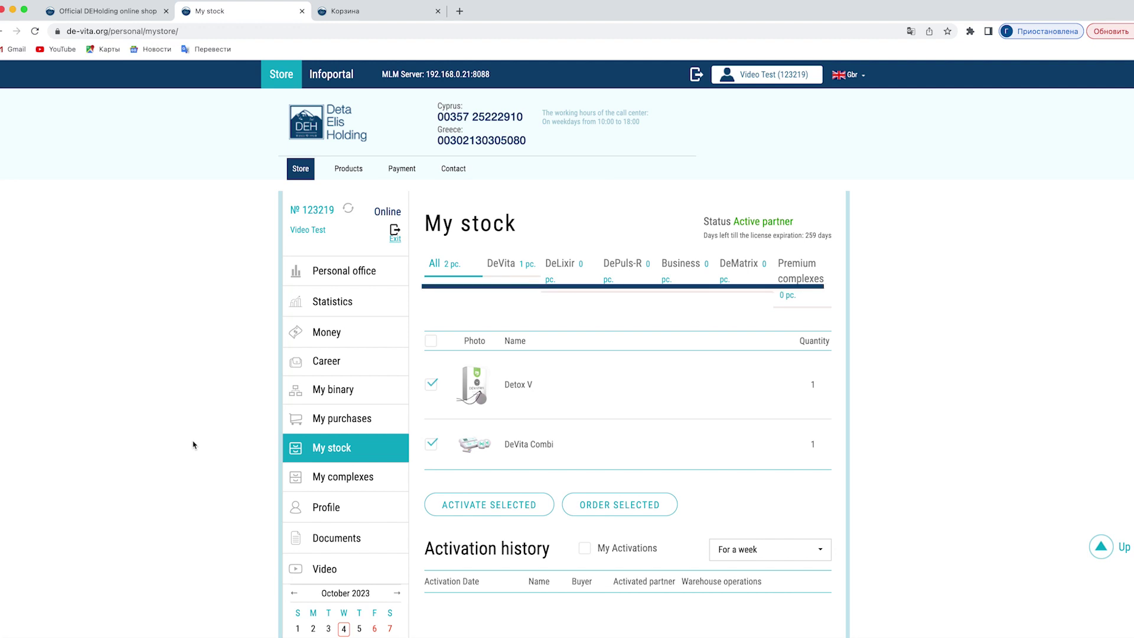
# Filter My stock by DeVita, then DeLixir, then show All products again.
pyautogui.click(507, 265)
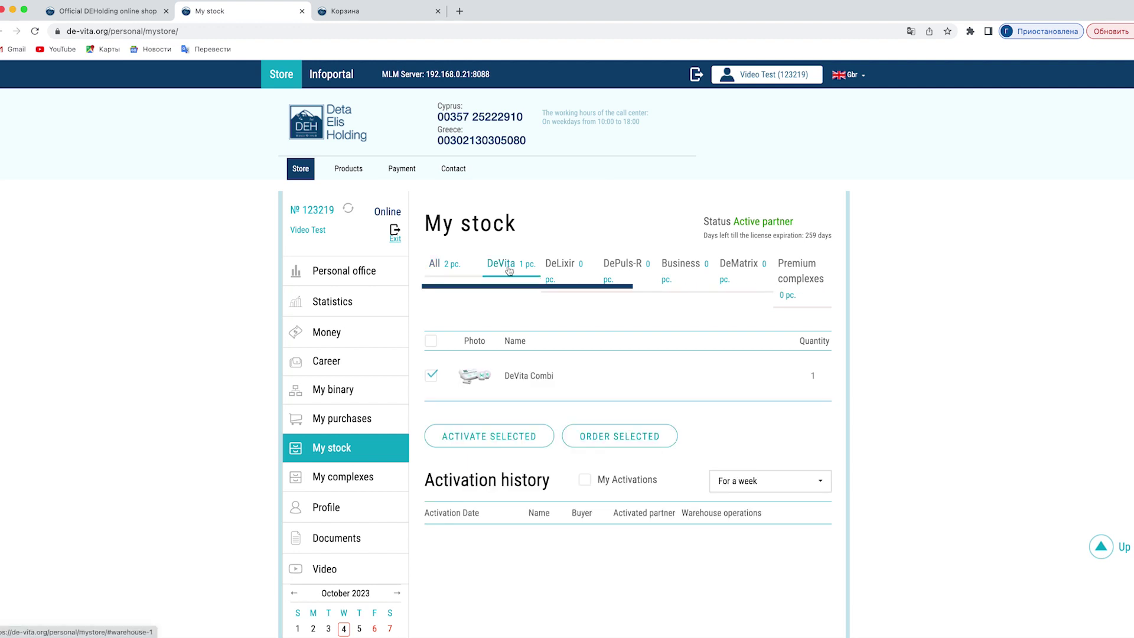
pyautogui.click(557, 268)
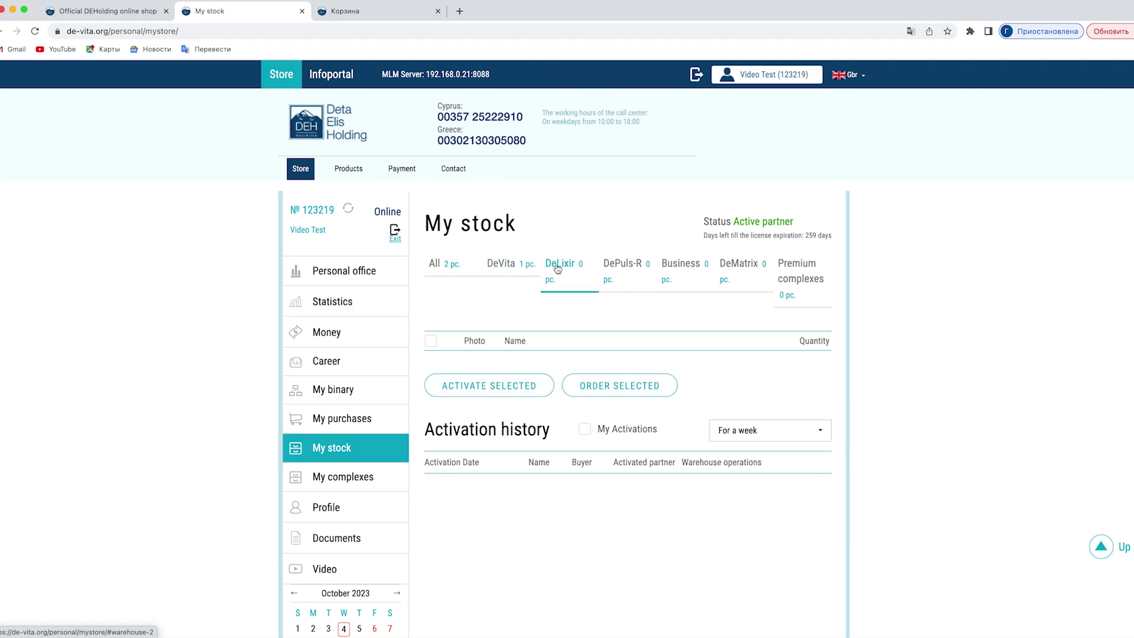
pyautogui.click(437, 264)
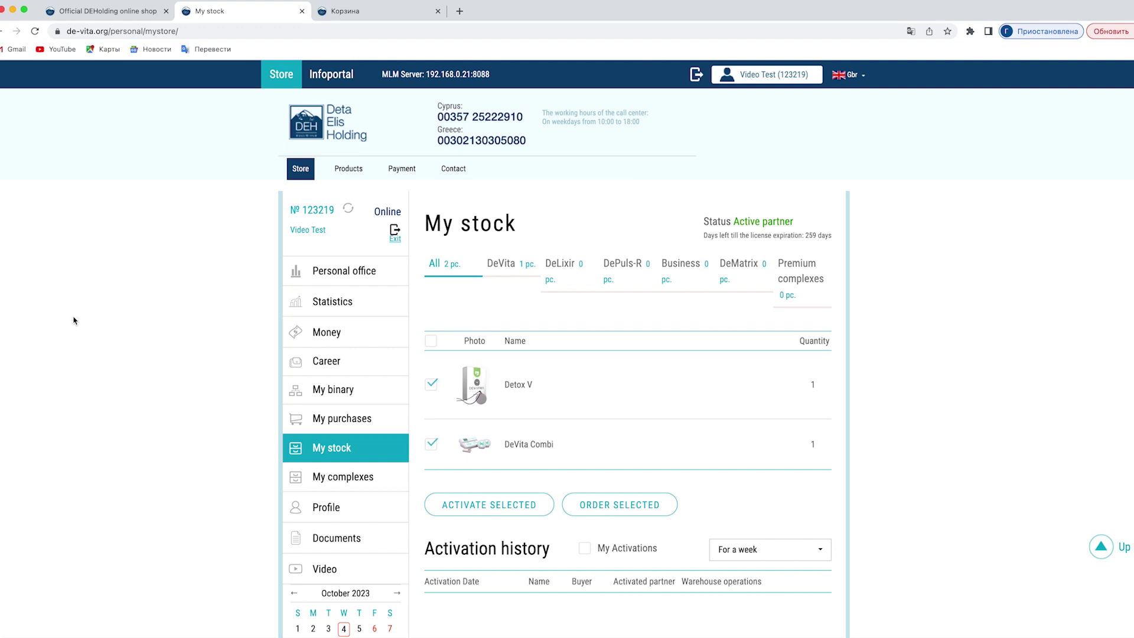
# Leave exactly Detox V and DeVita Combi ticked in the My stock list.
pyautogui.click(431, 389)
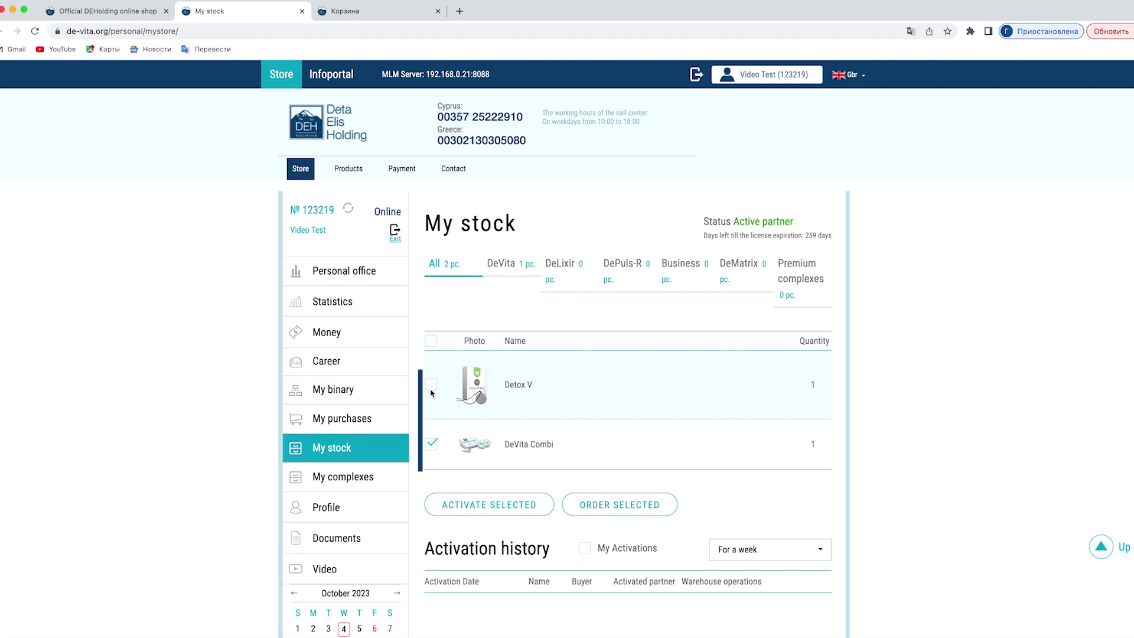
pyautogui.click(432, 443)
pyautogui.click(430, 342)
pyautogui.click(432, 344)
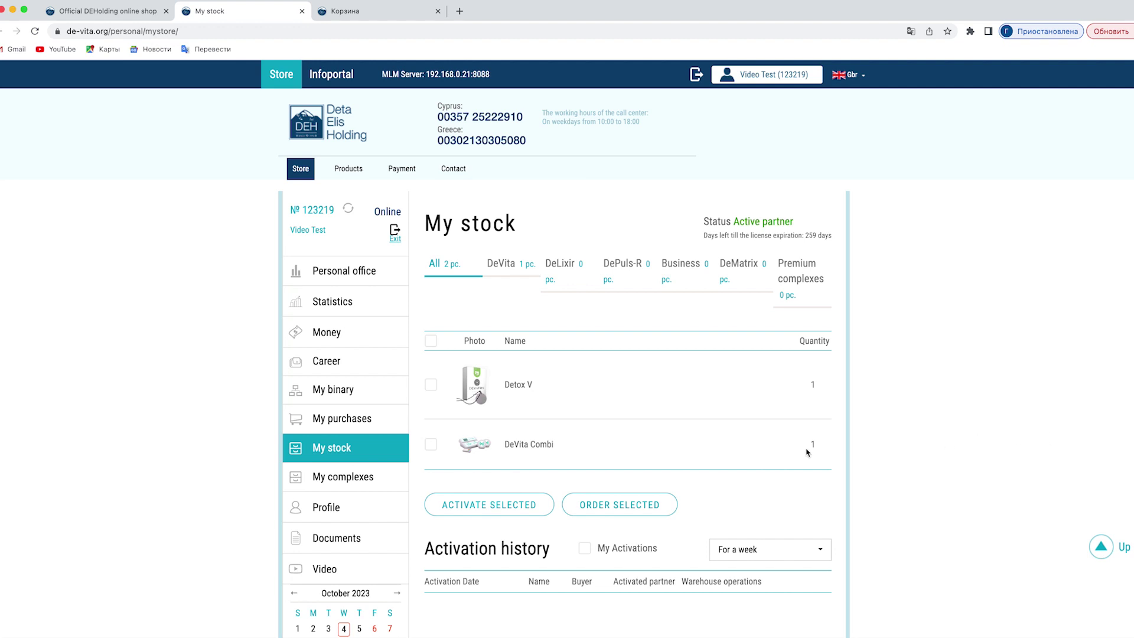
pyautogui.click(431, 446)
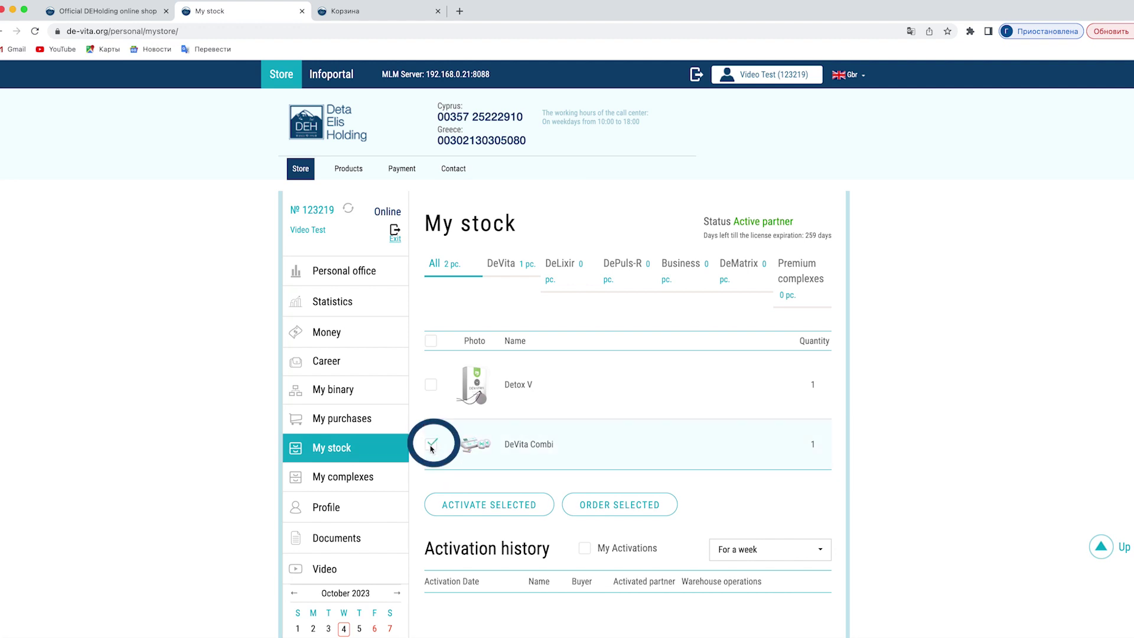
pyautogui.click(431, 387)
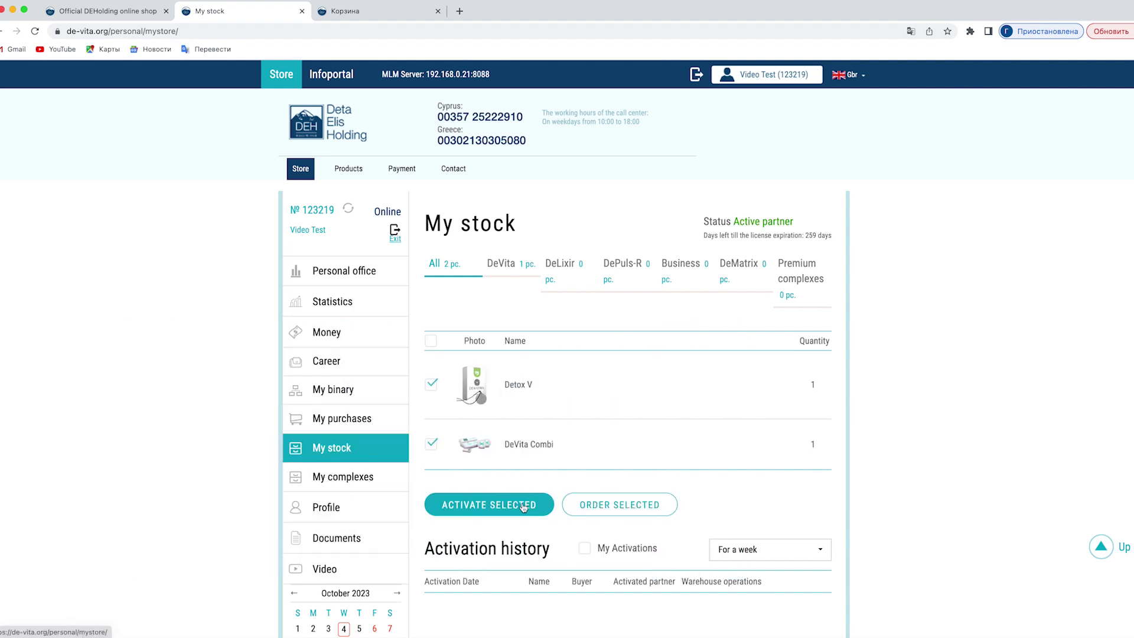
# Activate the selected Detox V and DeVita Combi on your own account.
pyautogui.click(523, 505)
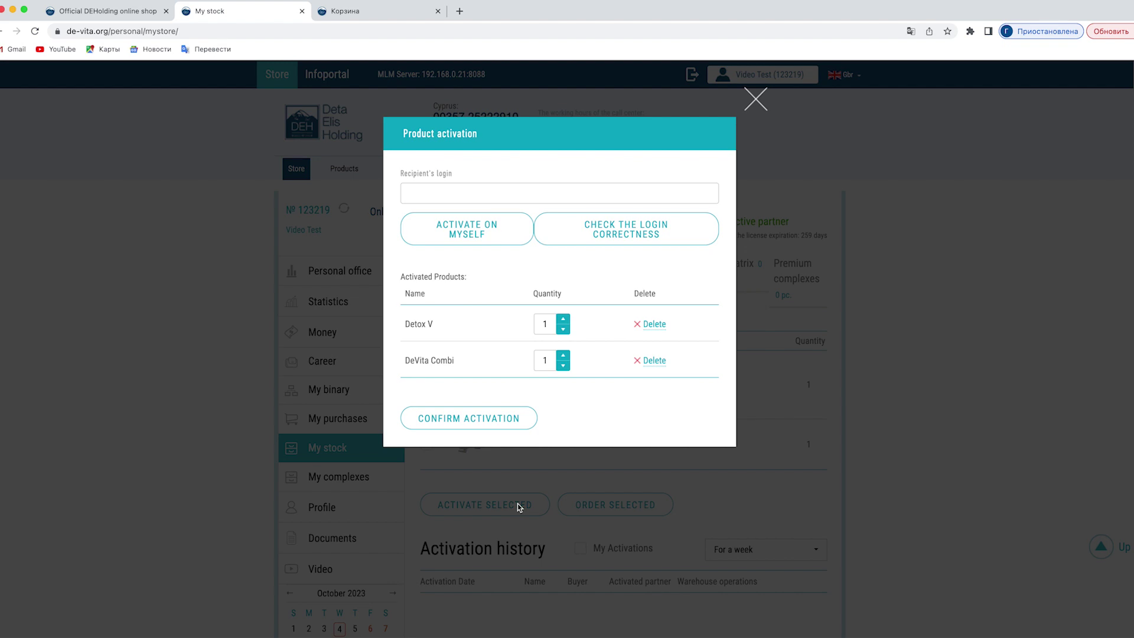
pyautogui.click(468, 232)
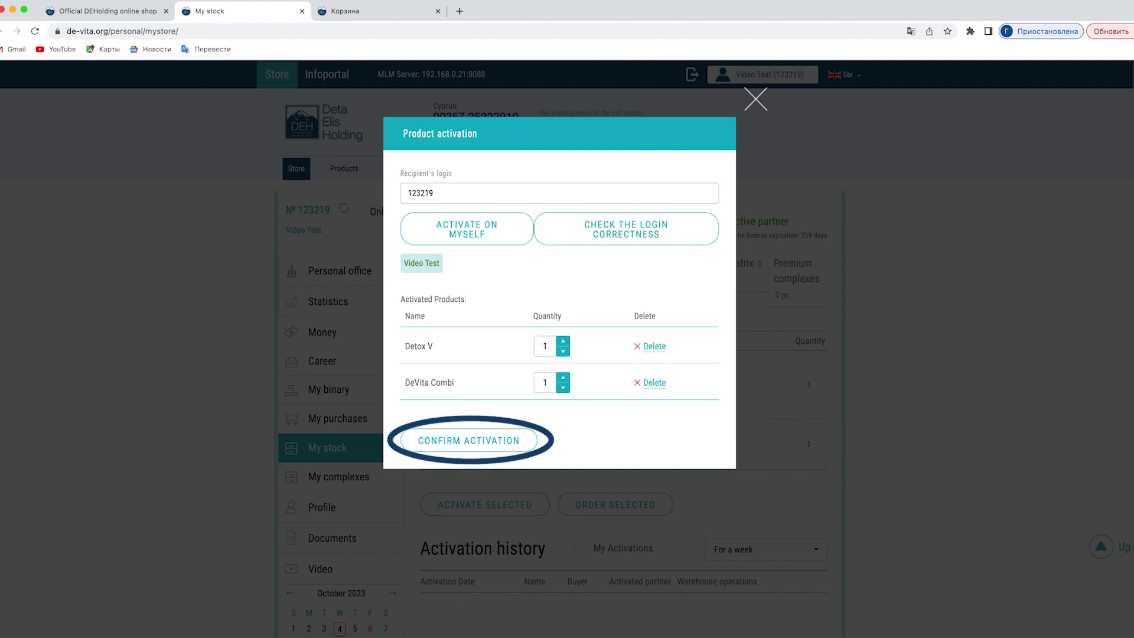
pyautogui.click(468, 442)
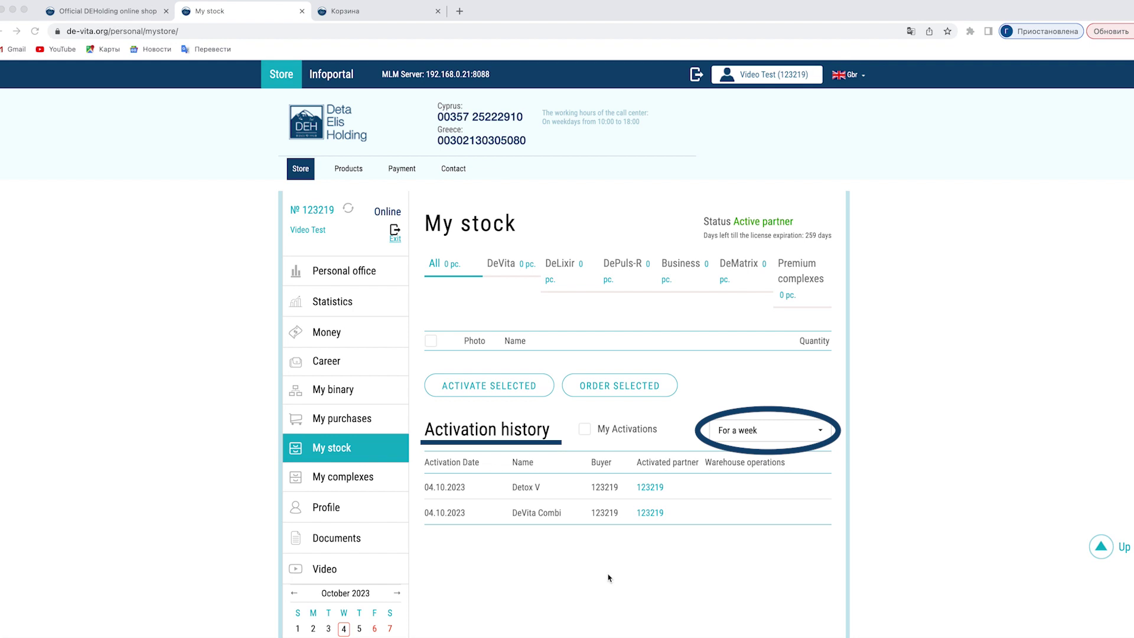
# Glance at the Activation history period options, then go to My purchases.
pyautogui.click(815, 436)
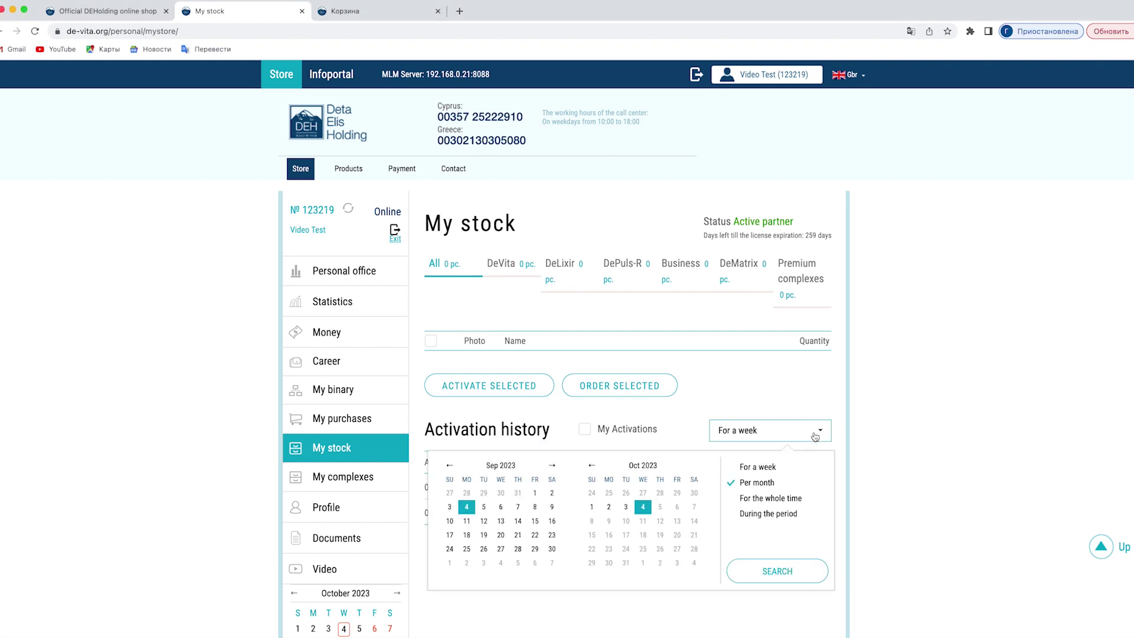
pyautogui.click(815, 437)
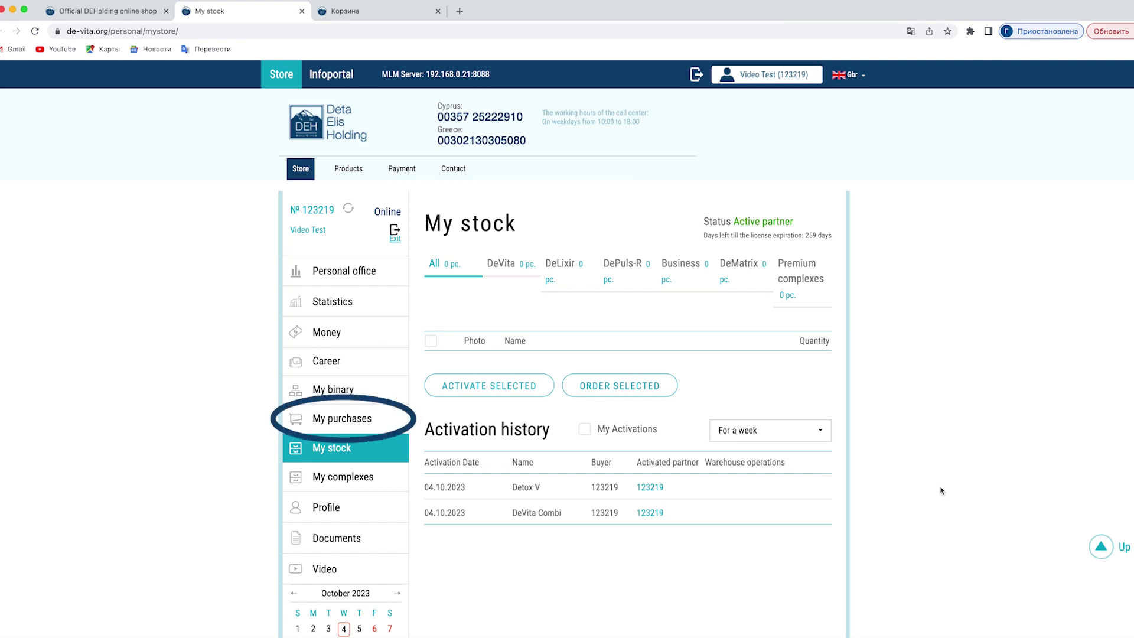
pyautogui.click(347, 421)
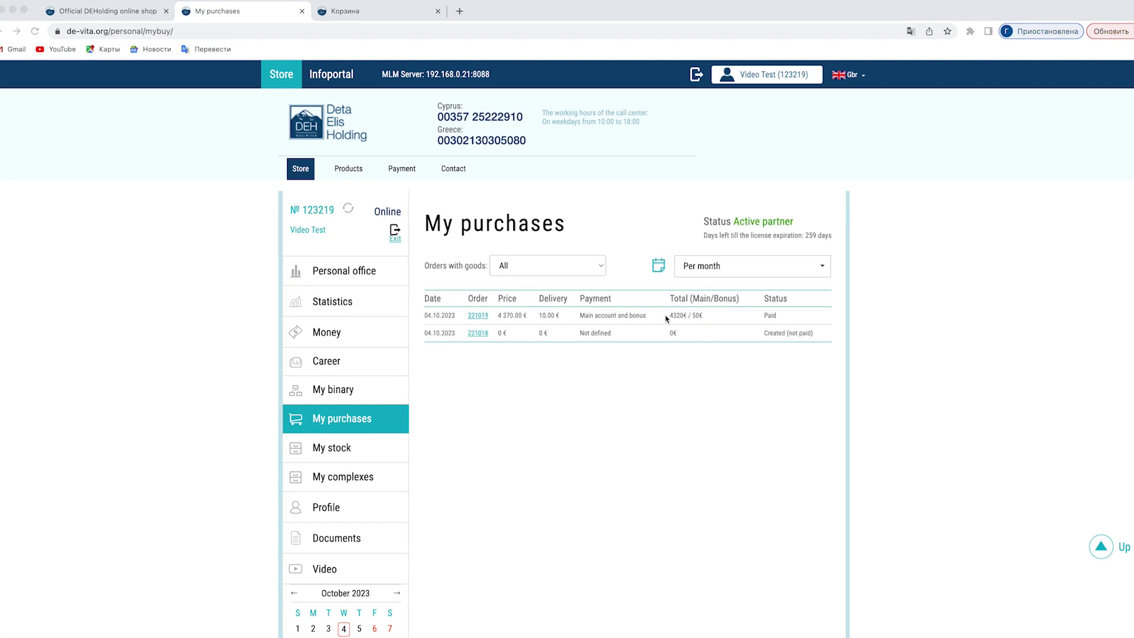
# Show the paid order's items: DeVita Combi 4287.5 € and Detox V 82.5 €.
pyautogui.click(478, 319)
pyautogui.click(478, 318)
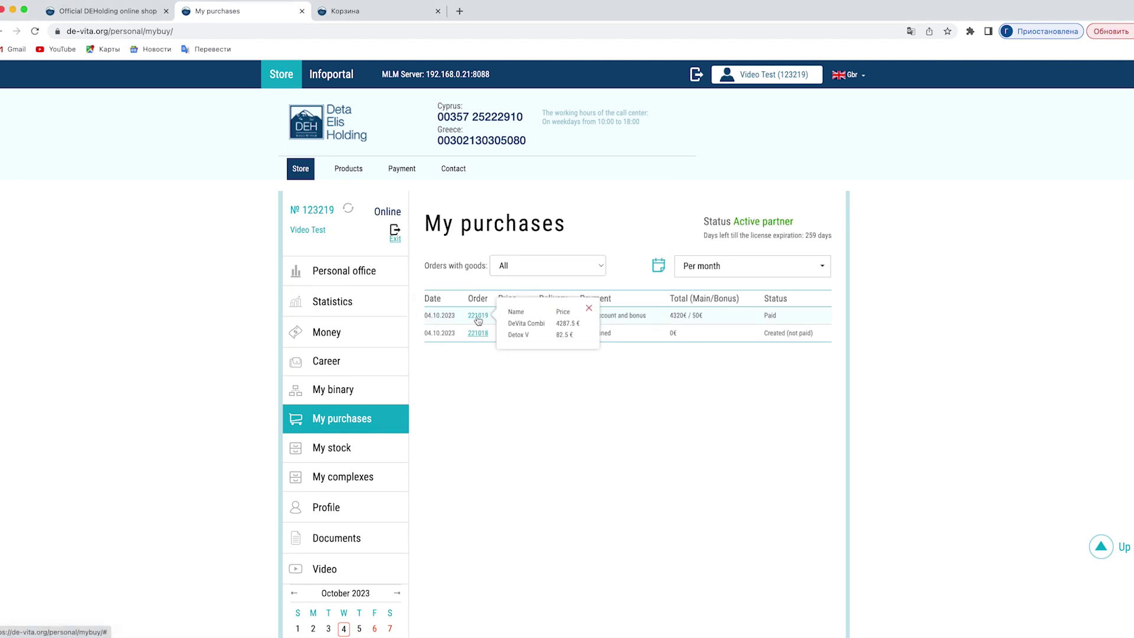